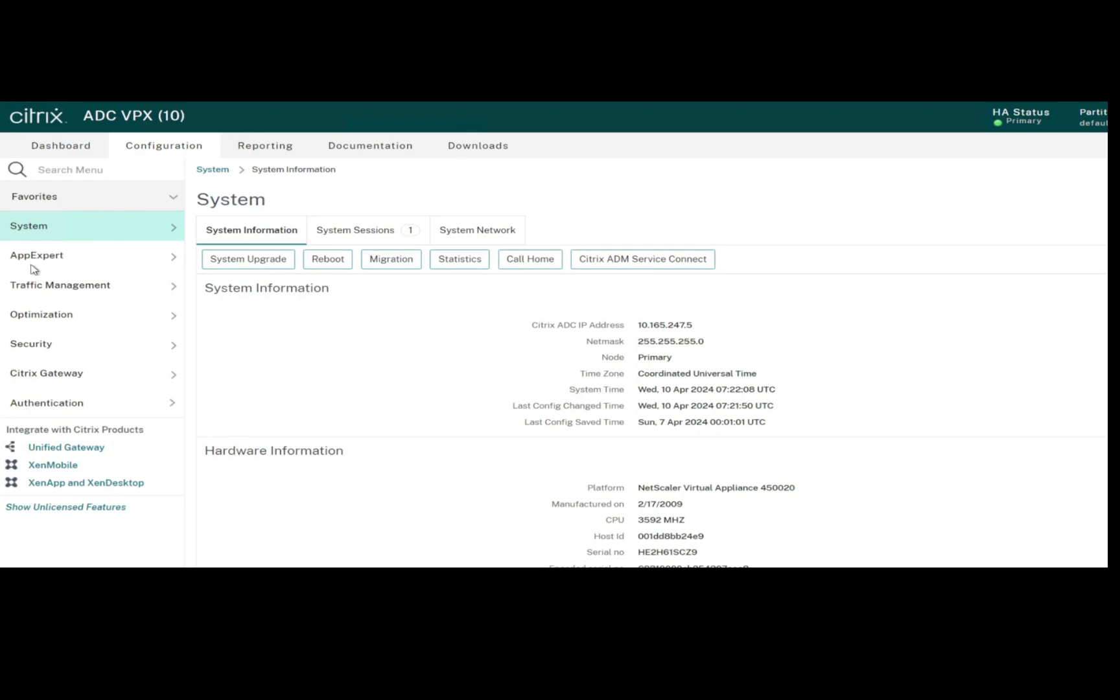
Go to System > Authentication > Basic Policies > LDAP and show the Servers tab.
click(58, 231)
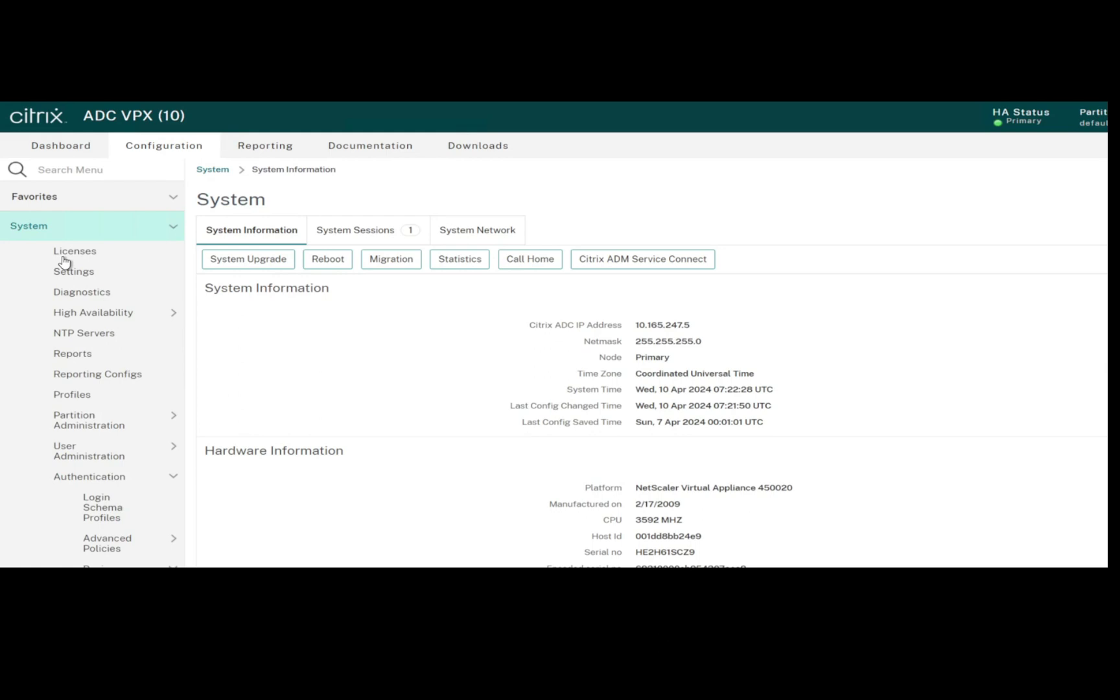
click(88, 480)
click(90, 485)
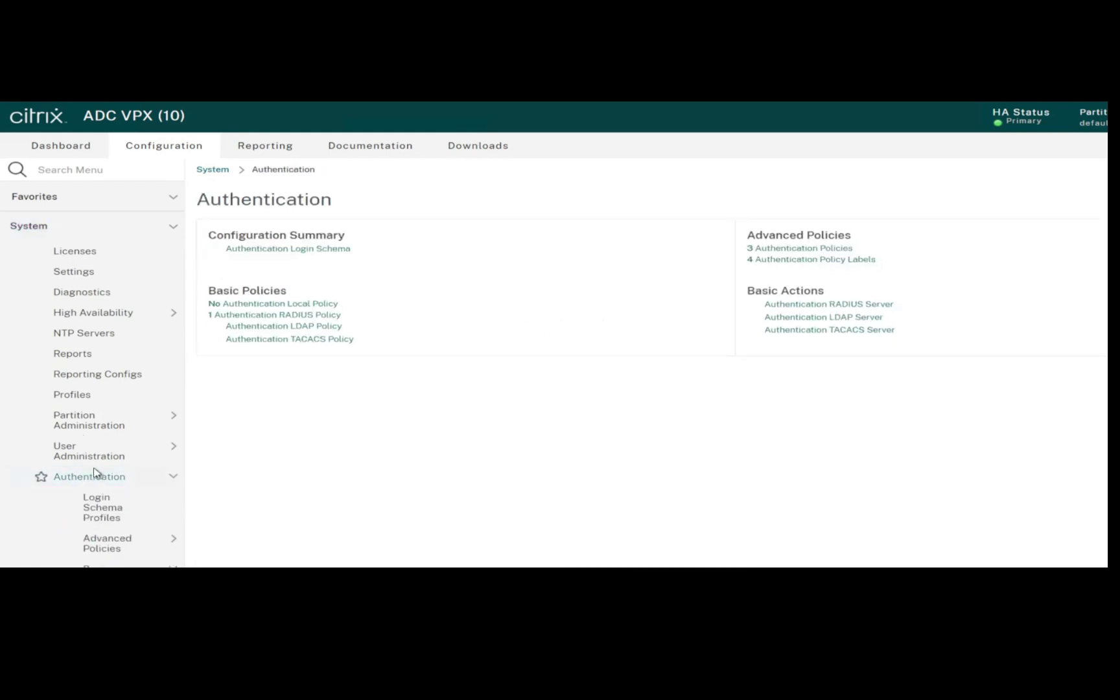
scroll(97, 477, down, 2)
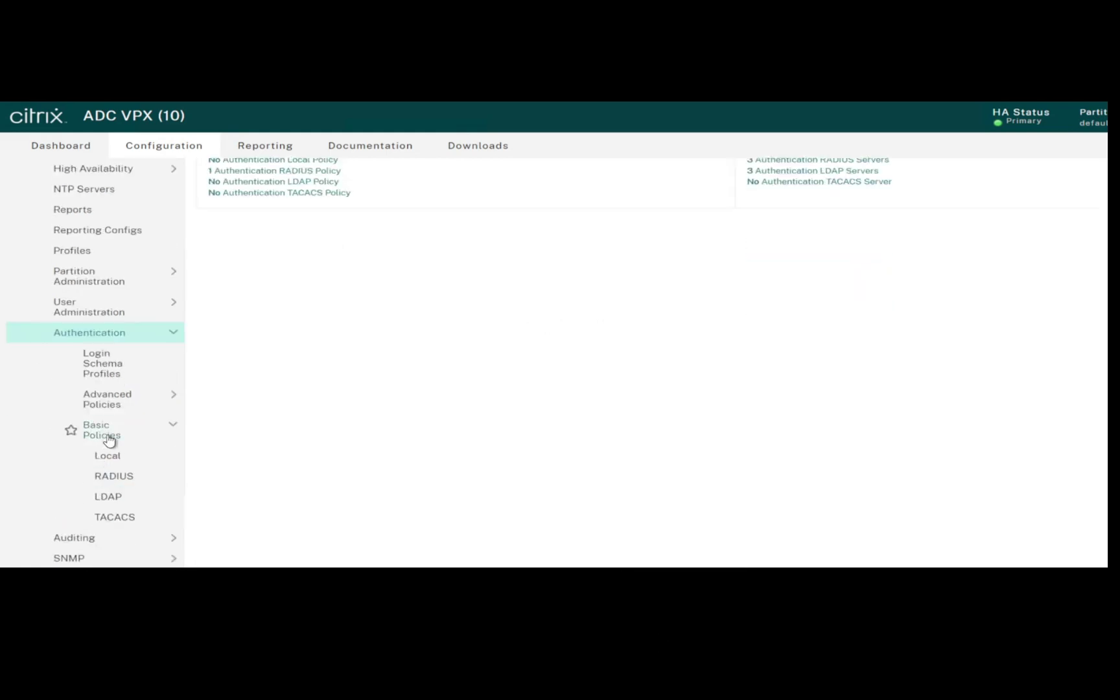
click(108, 497)
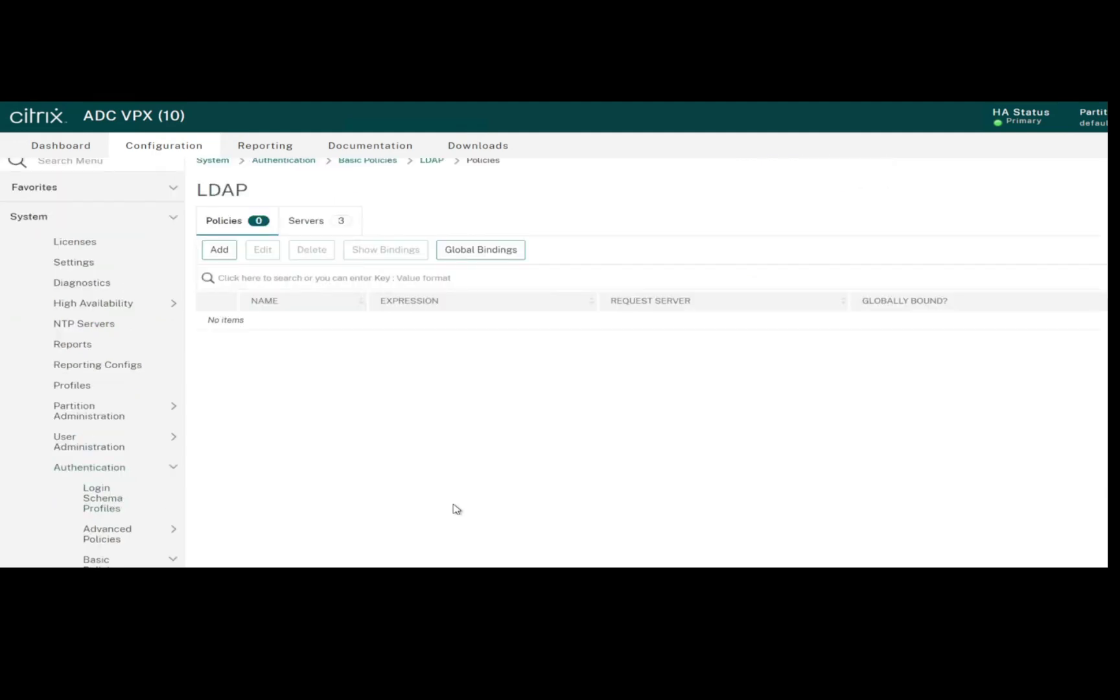
click(314, 225)
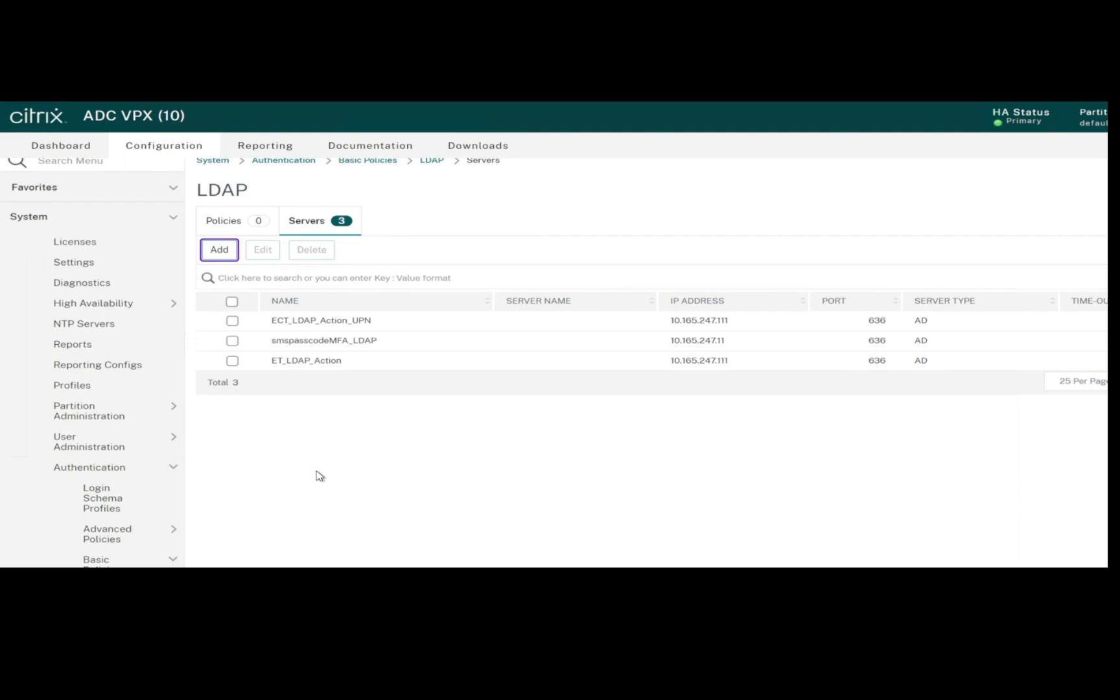
Copy ET_LDAP_Action as ET_LDAP_Action_MGMT at 10.165.247.111, keeping SSL security on port 636.
click(231, 365)
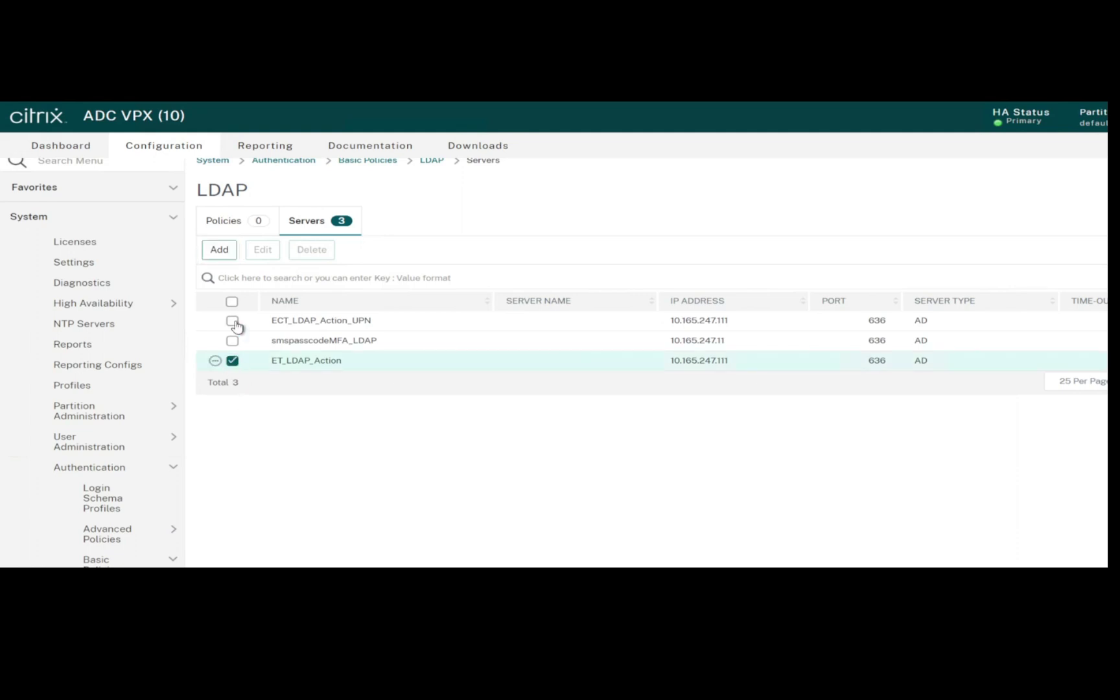
click(221, 251)
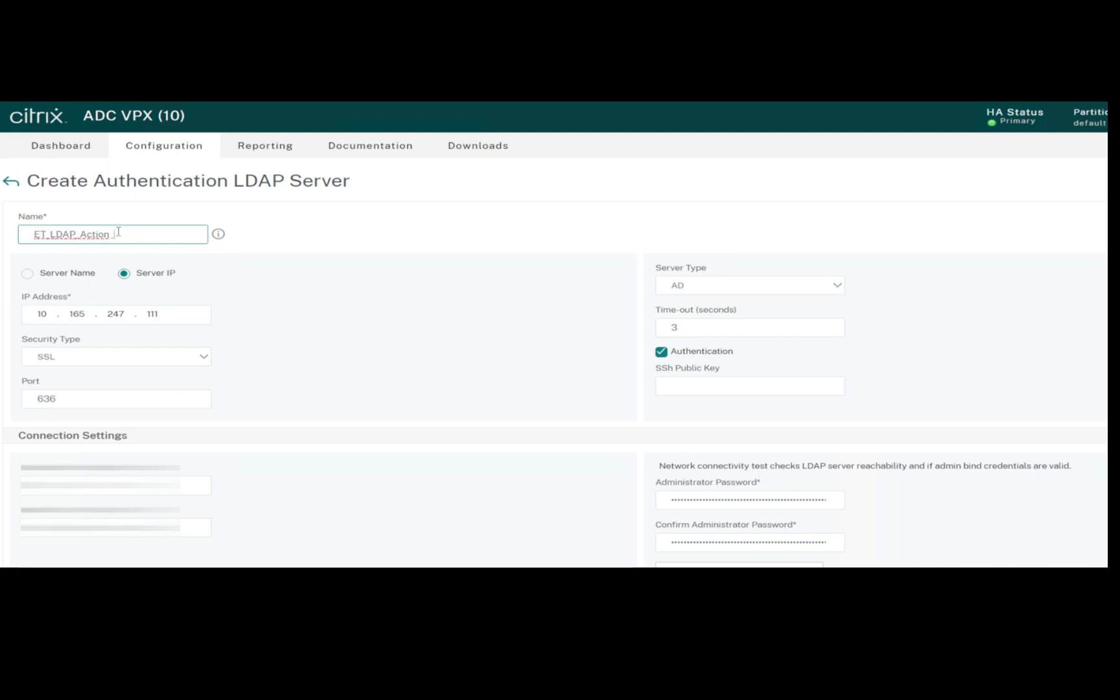
text(_MGM)
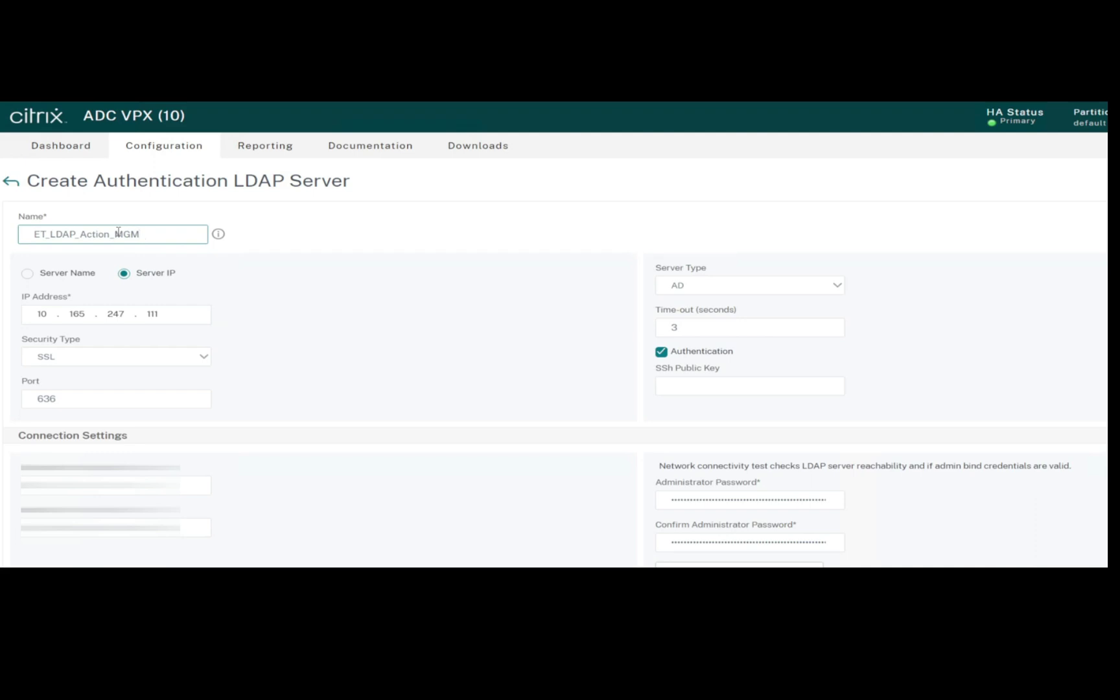
text(T)
click(163, 312)
drag(132, 314, 26, 314)
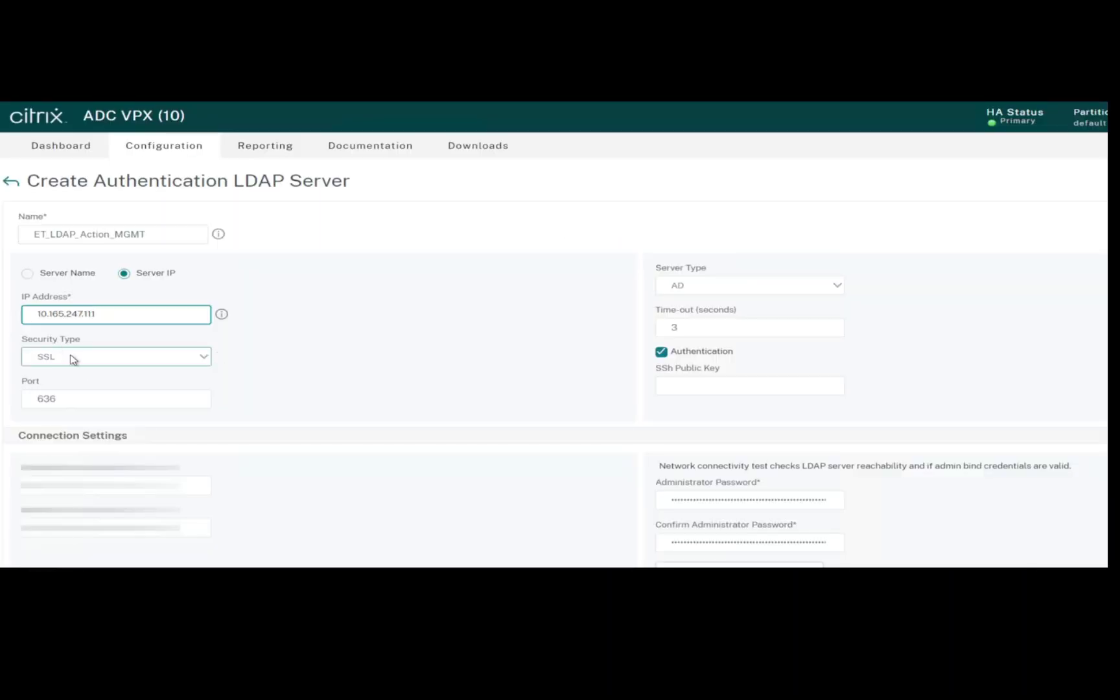
click(71, 358)
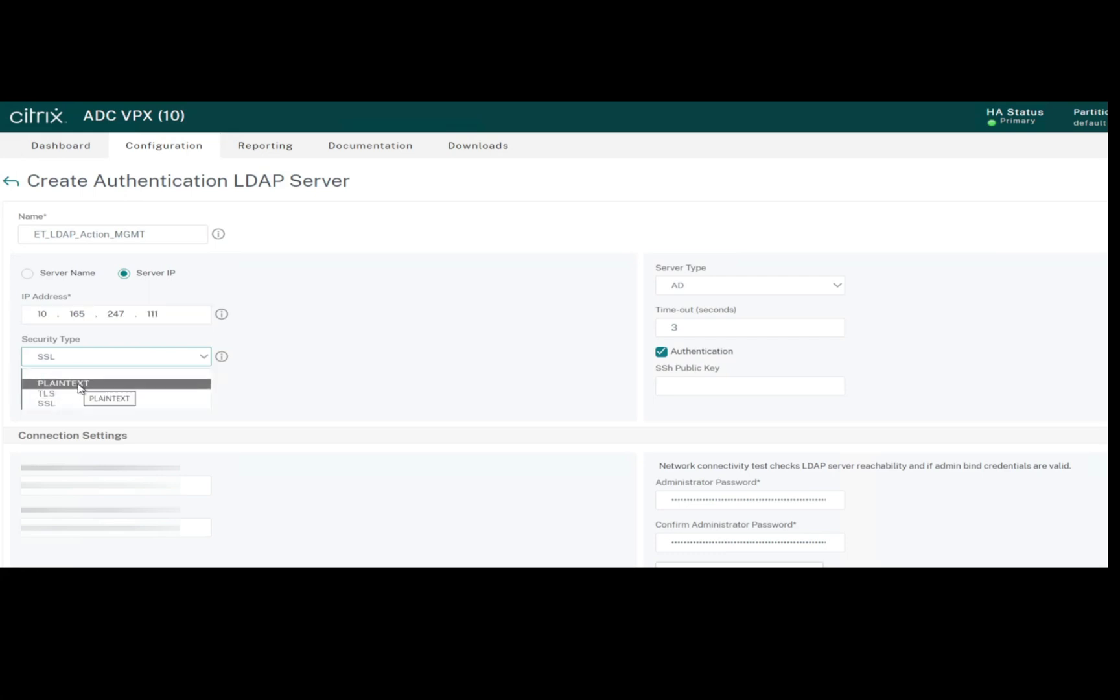
click(78, 404)
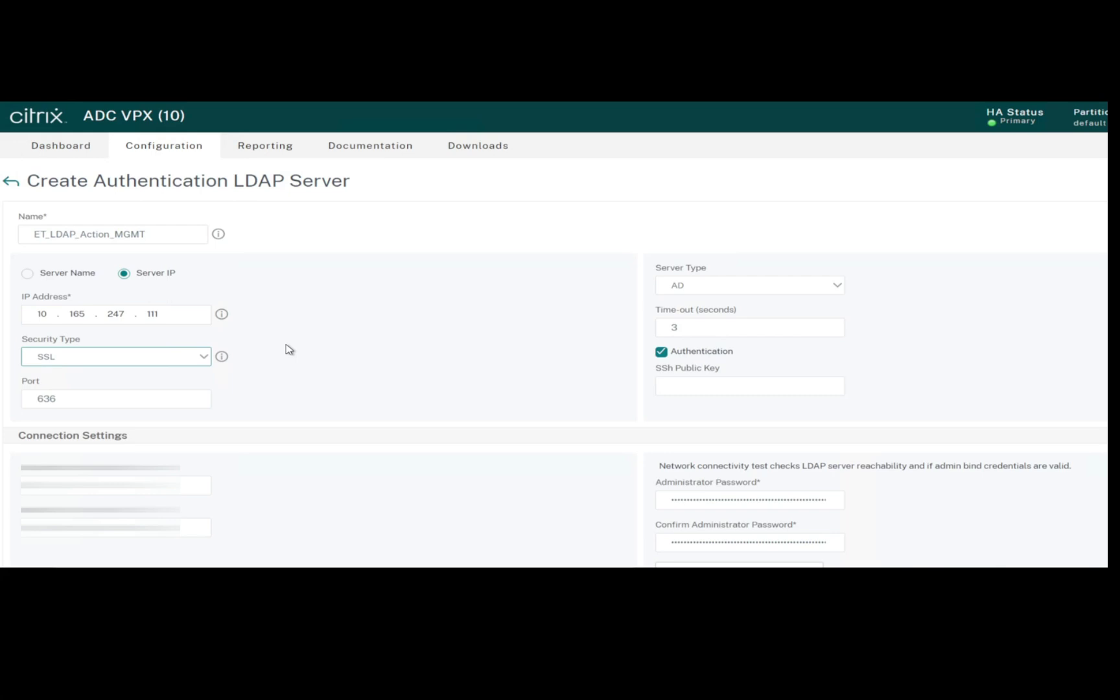
Fill in the Base DN and the Administrator Bind DN for the new LDAP server.
scroll(363, 379, down, 1)
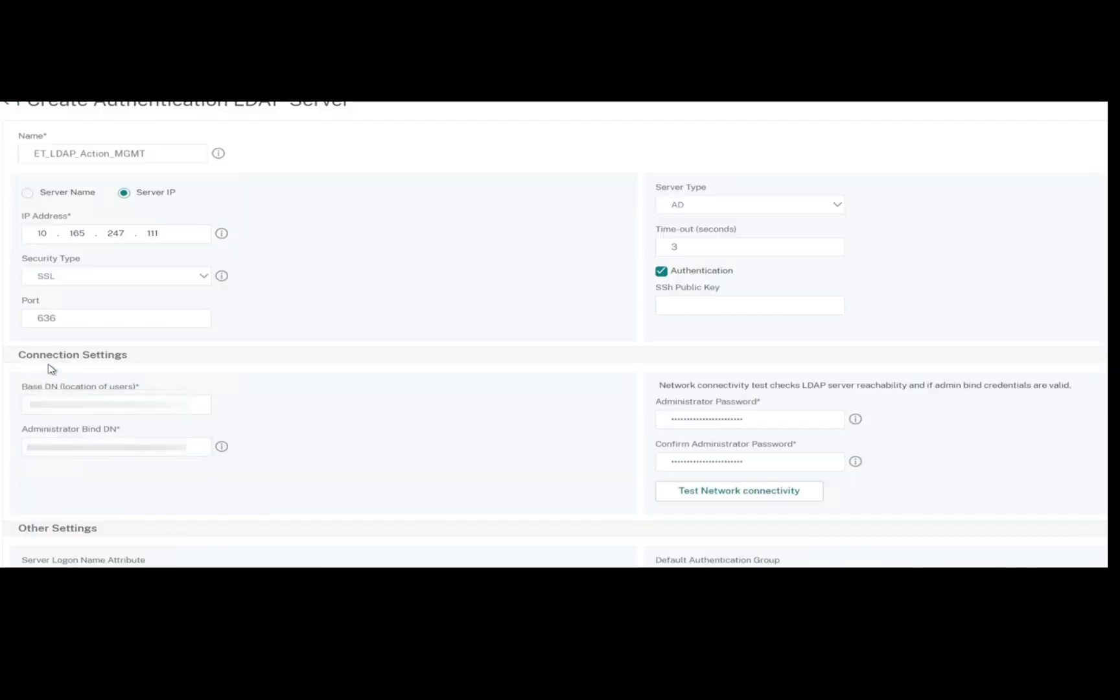
click(38, 387)
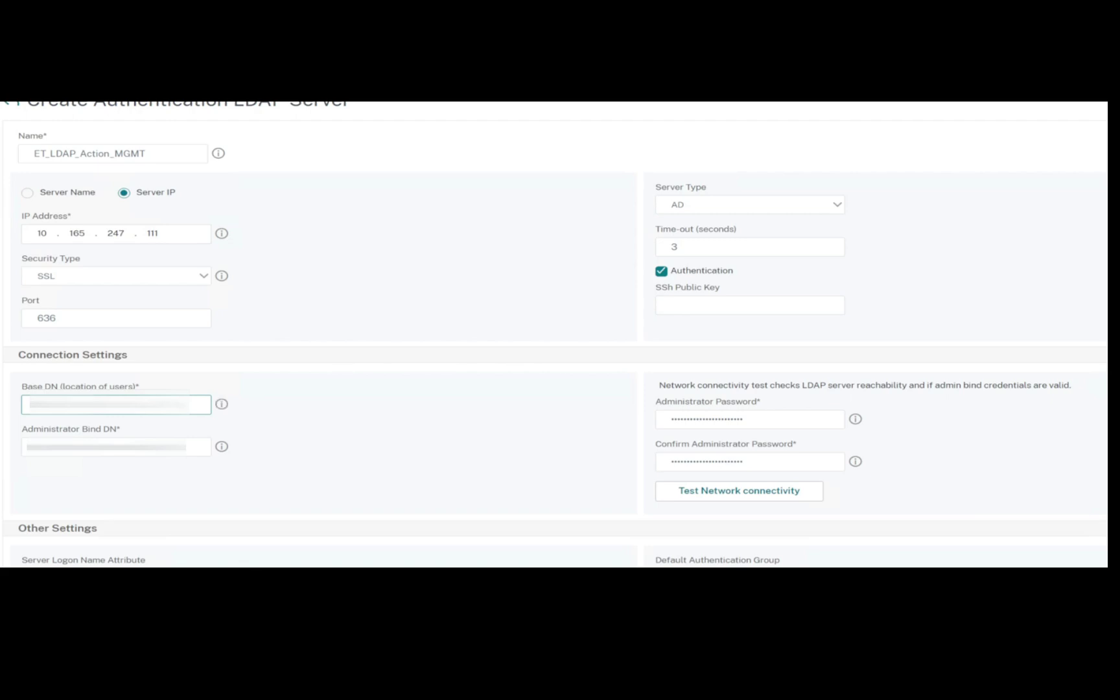
click(116, 447)
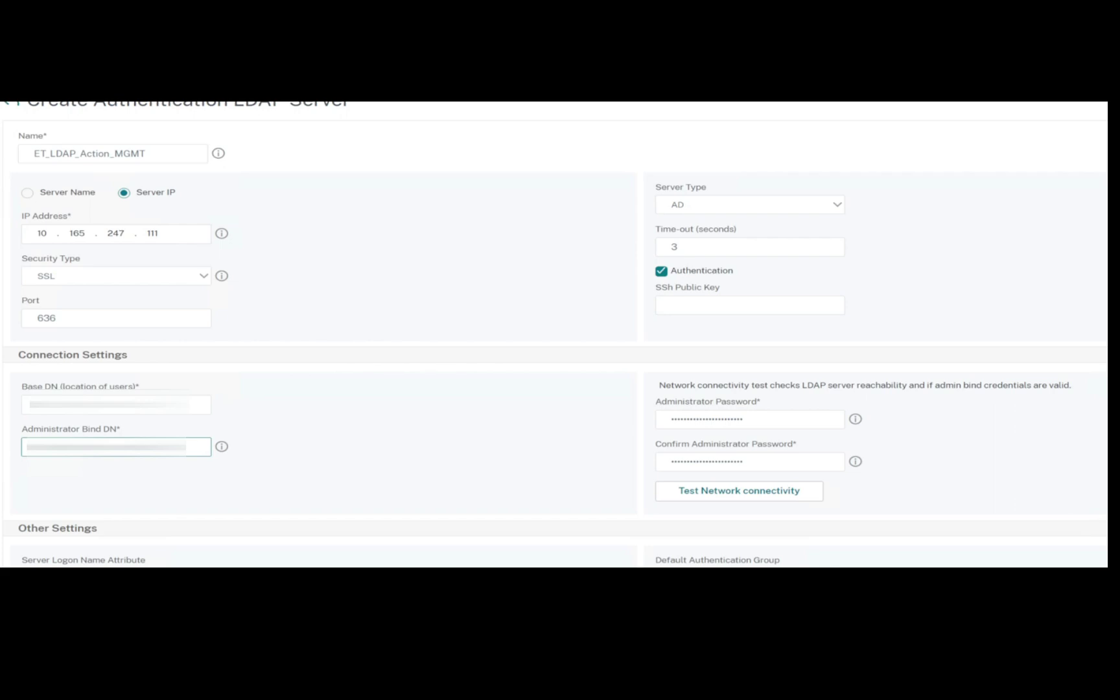
Re-enter the administrator password and its confirmation, then test connectivity to 10.165.247.111:636.
click(738, 417)
double_click(737, 417)
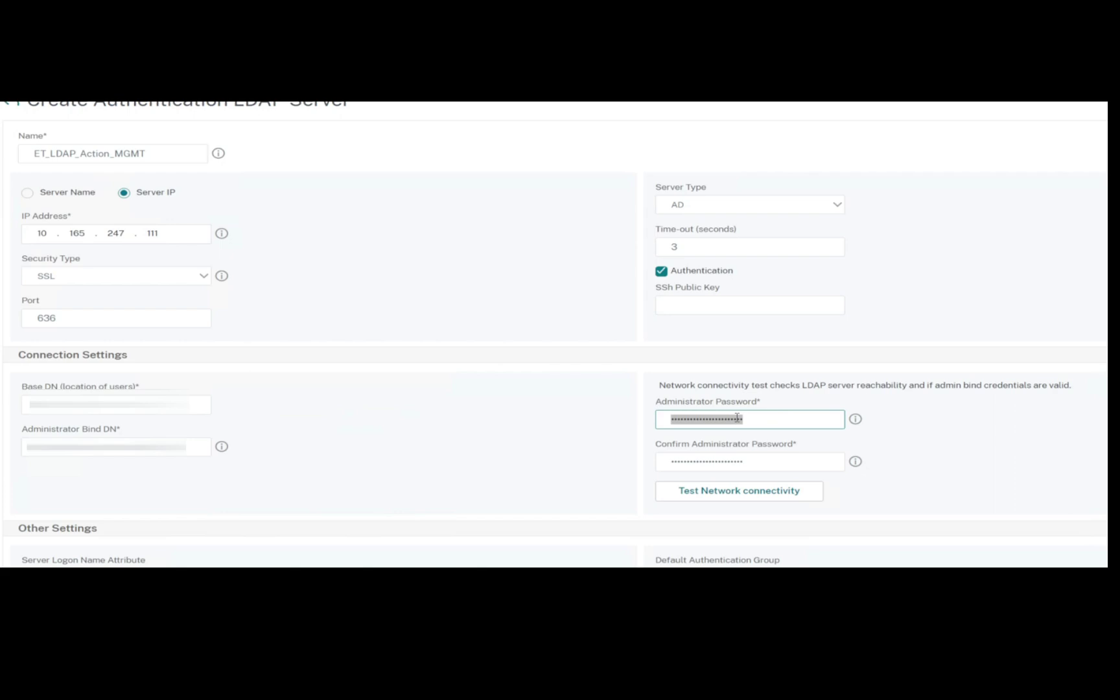
double_click(730, 465)
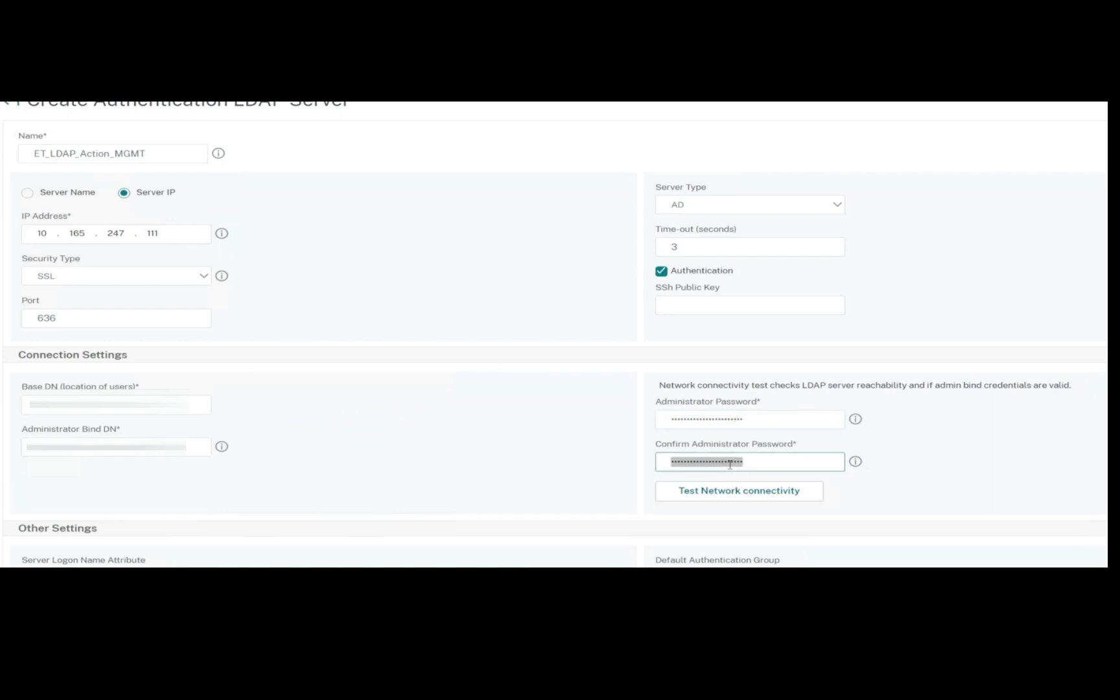
key(ctrl+v)
click(710, 500)
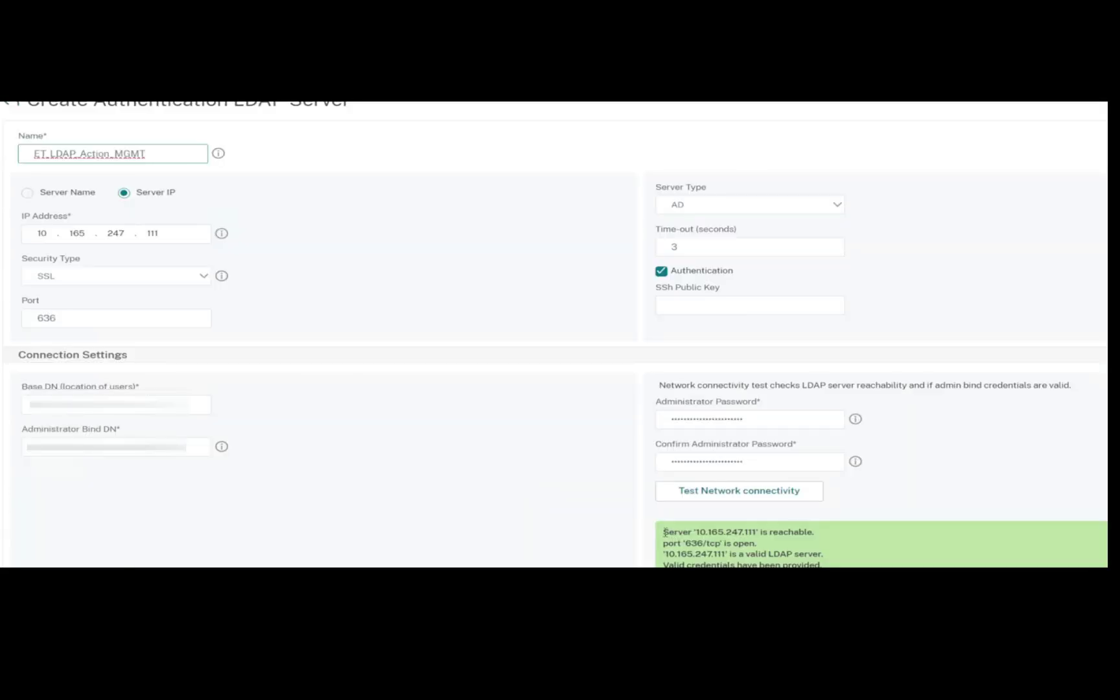
click(676, 539)
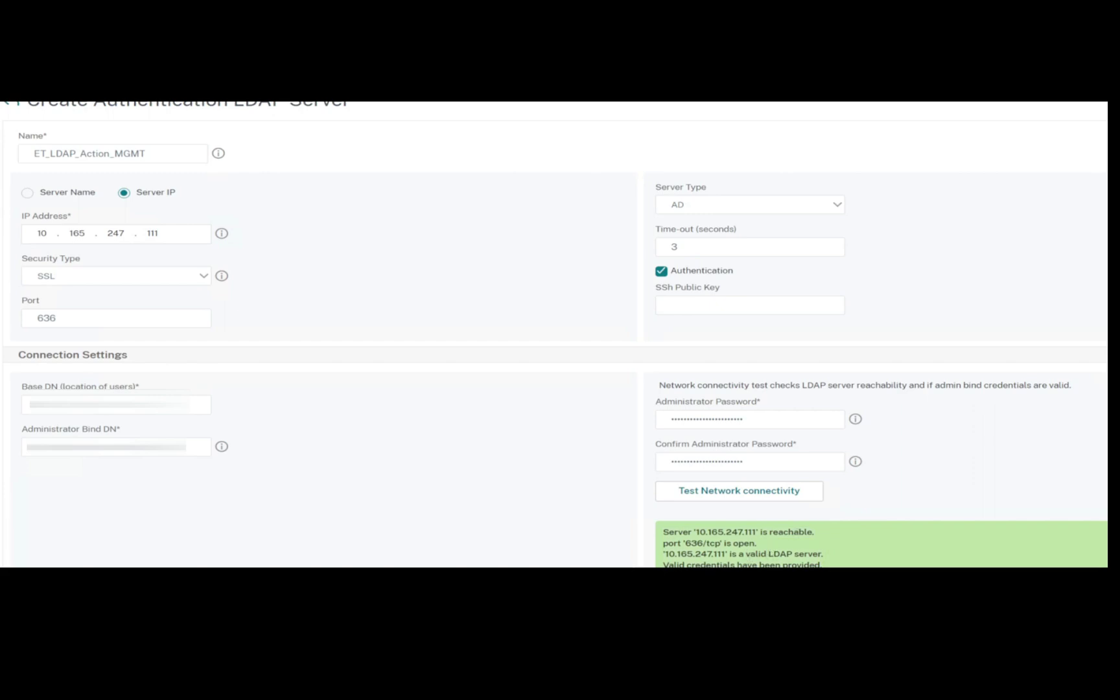
Scroll through the LDAP server's Other Settings, leaving every default unchanged.
scroll(350, 530, down, 2)
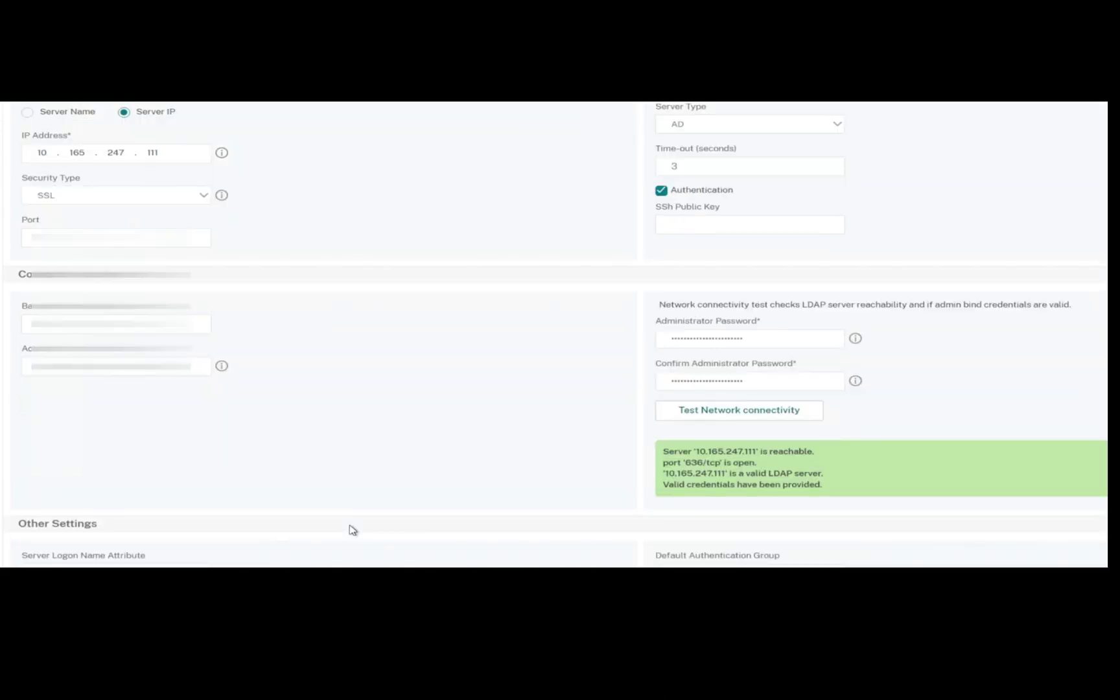
scroll(350, 530, down, 2)
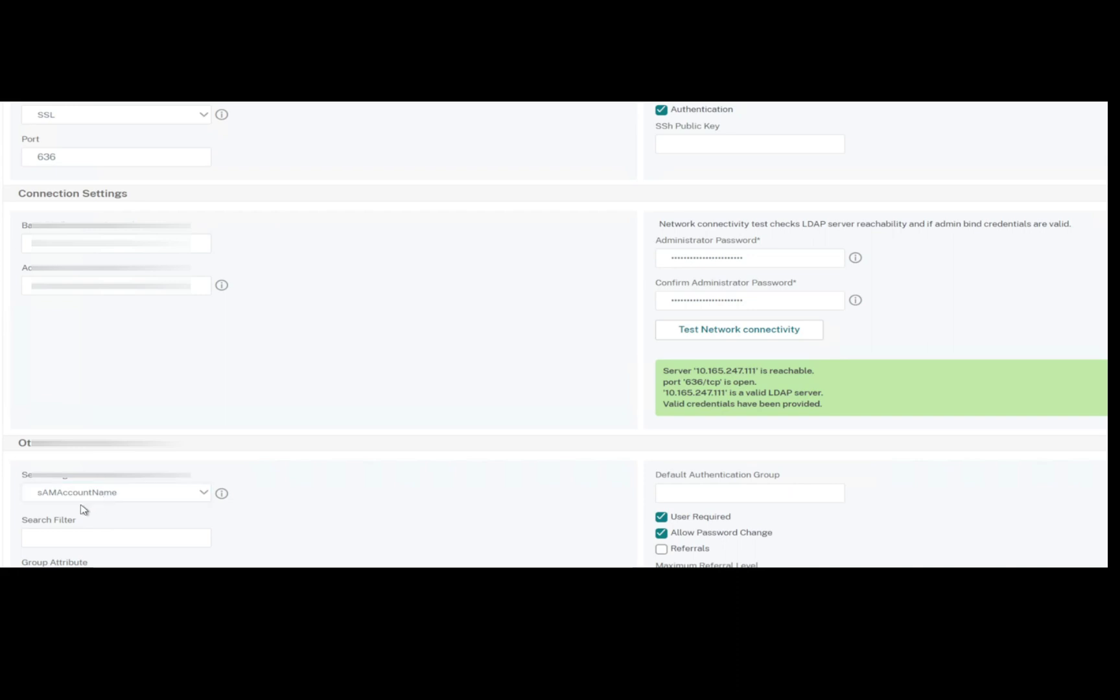
scroll(72, 511, down, 4)
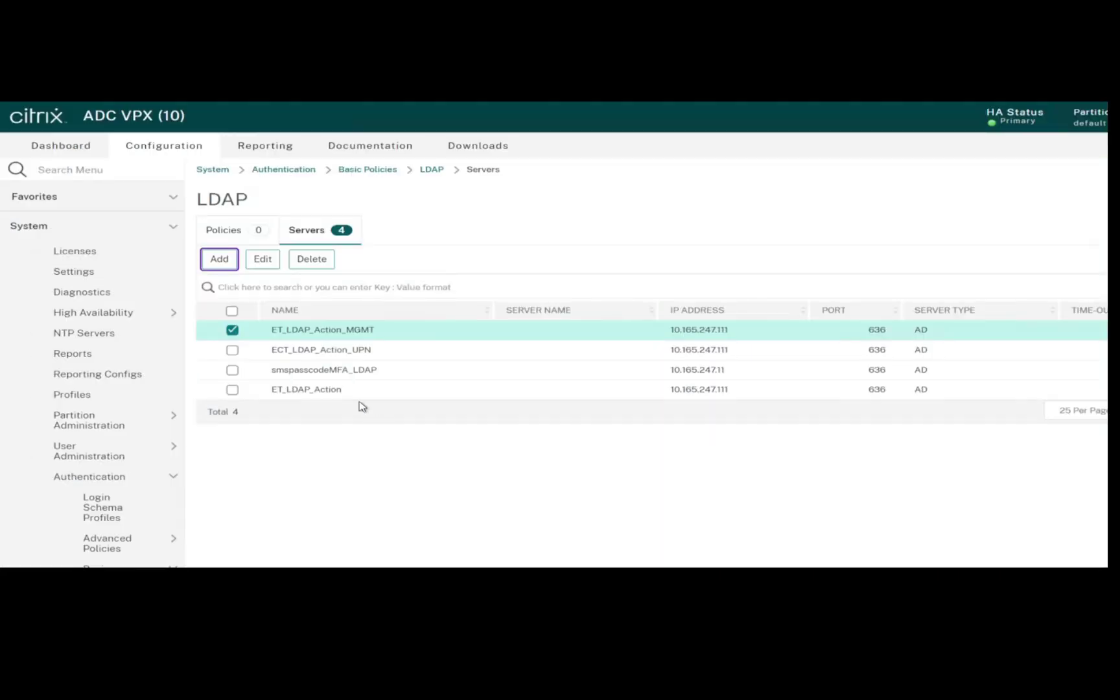
Create the ET_LDAP_Action_MGMT server and list the advanced Authentication Policies.
click(233, 327)
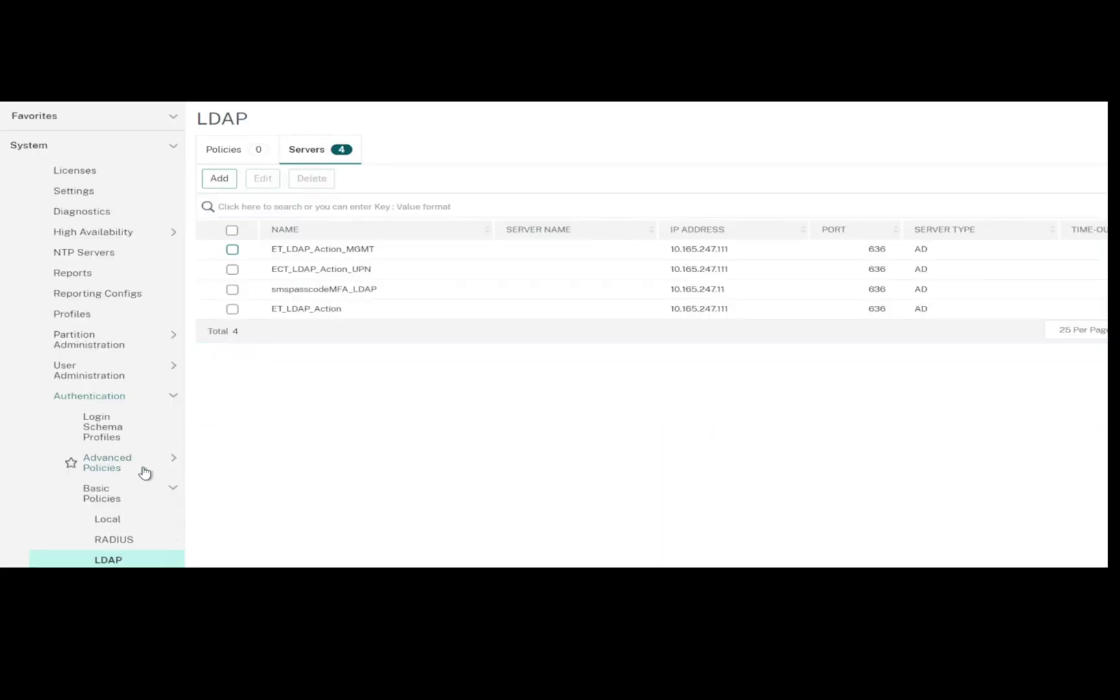
click(144, 472)
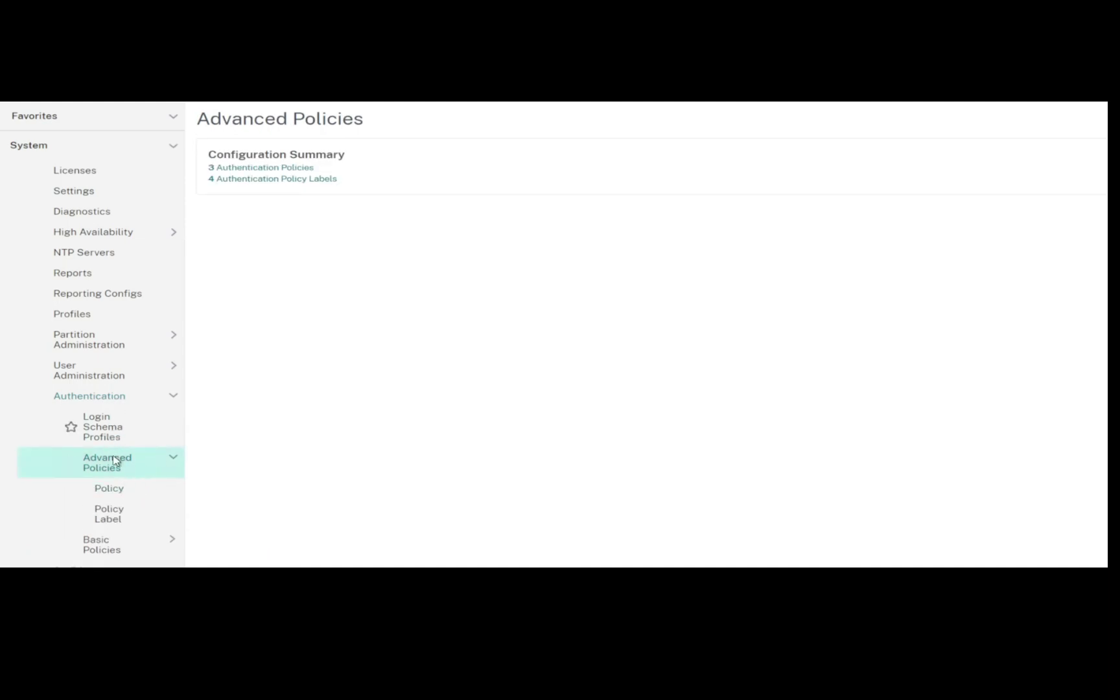
click(116, 496)
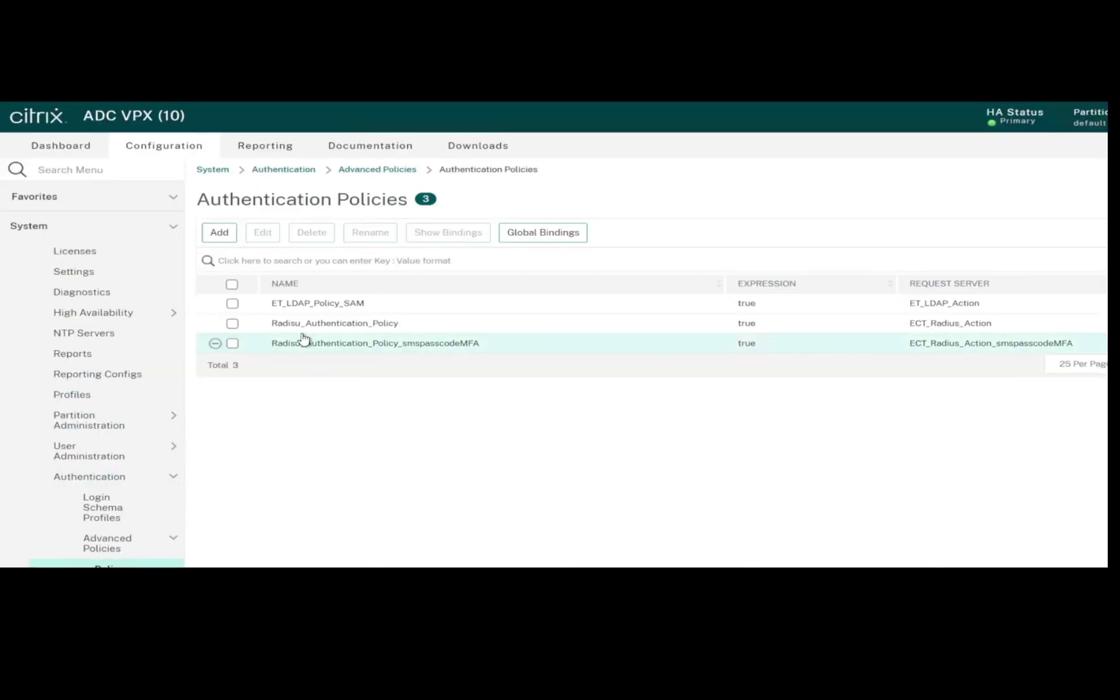
Copy ET_LDAP_Policy_SAM into a new policy named ET_LDAP_Policy_SAM2 with action type LDAP.
click(232, 304)
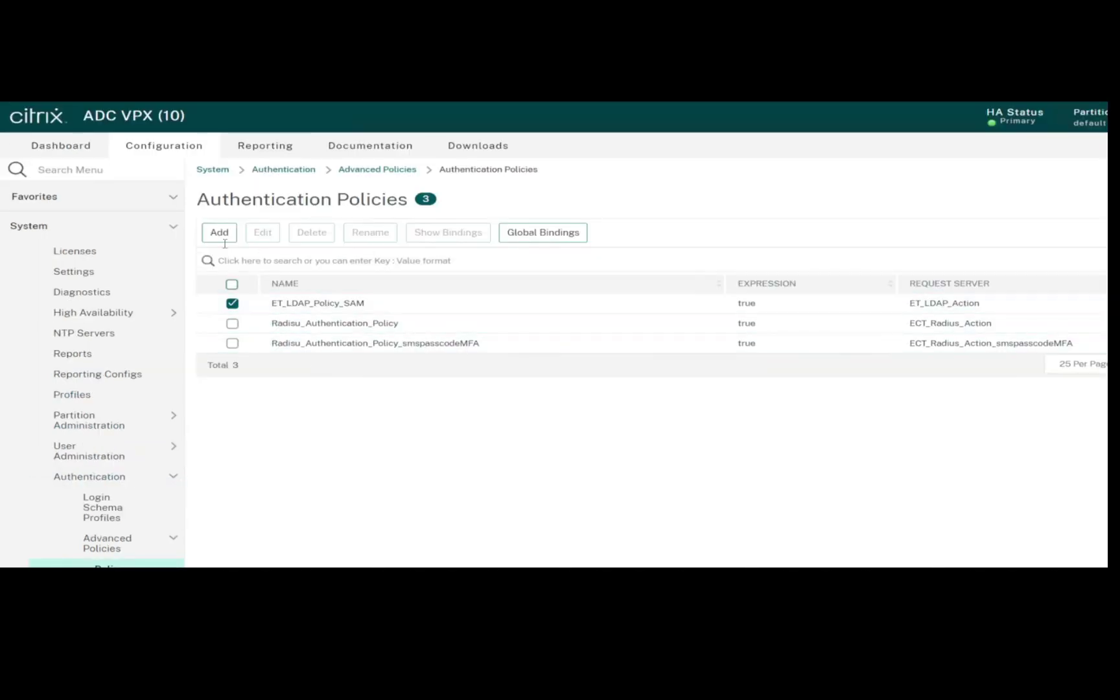
click(219, 237)
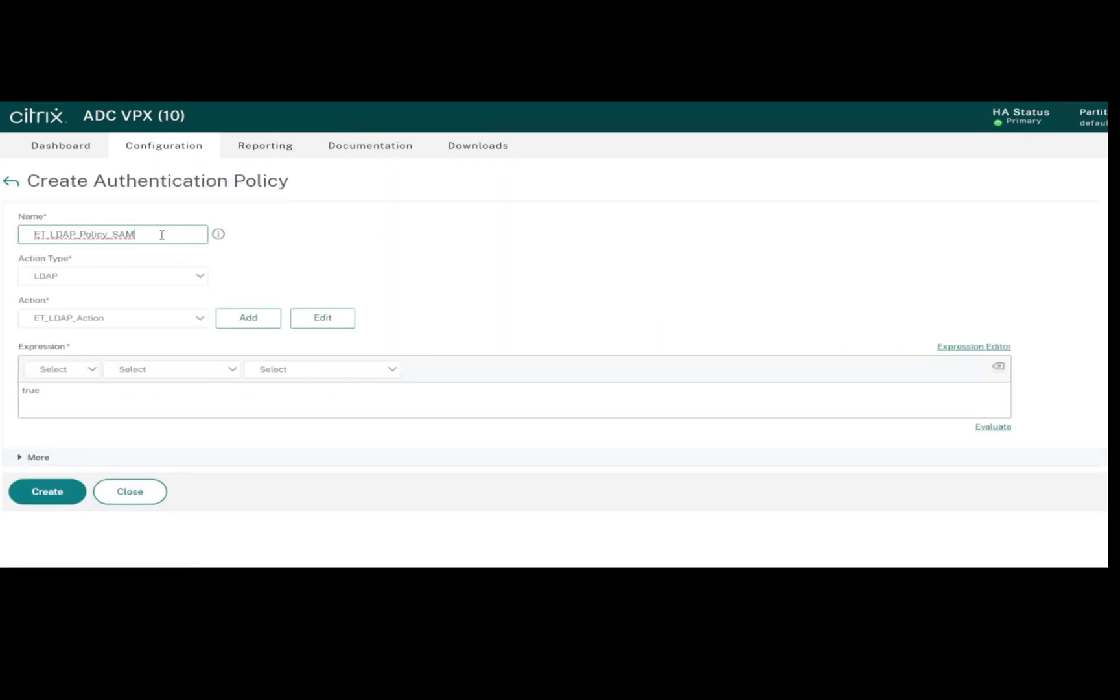
text(2)
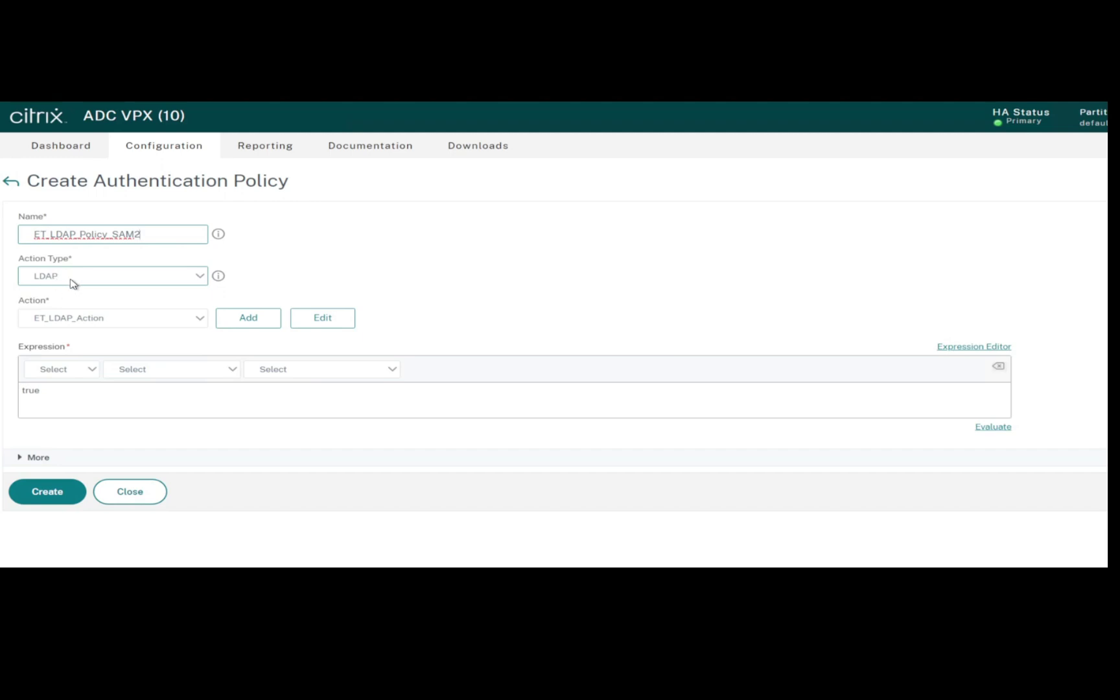
click(71, 280)
click(72, 293)
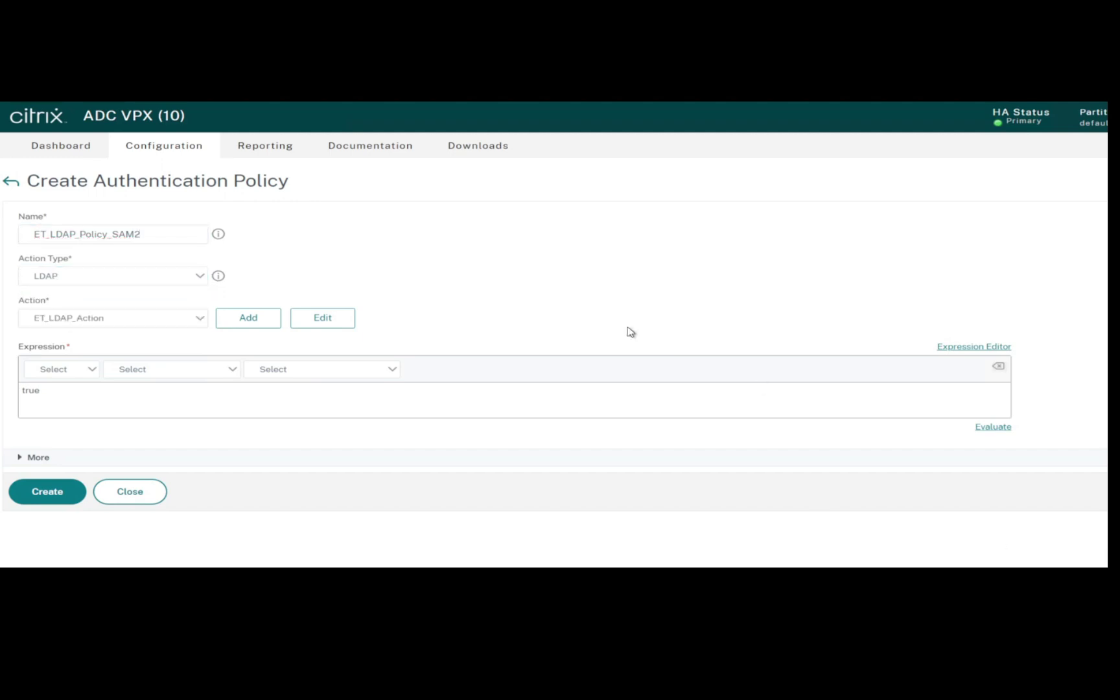
Set the policy's action to ET_LDAP_Action_MGMT, keep expression true, and create it.
click(153, 324)
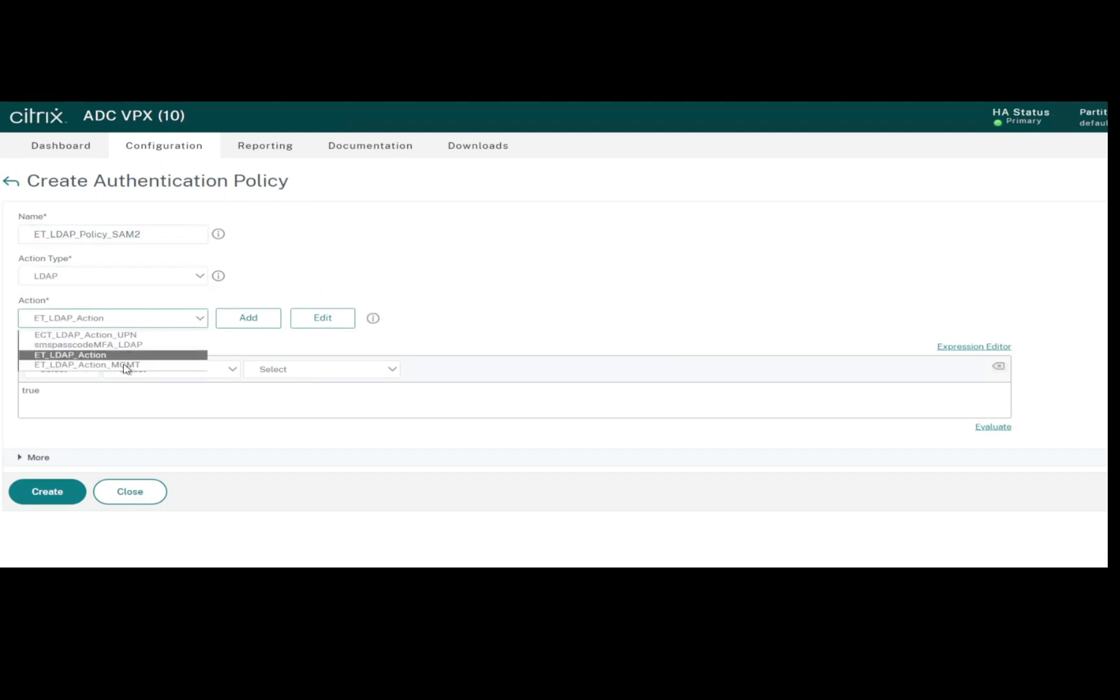
click(124, 365)
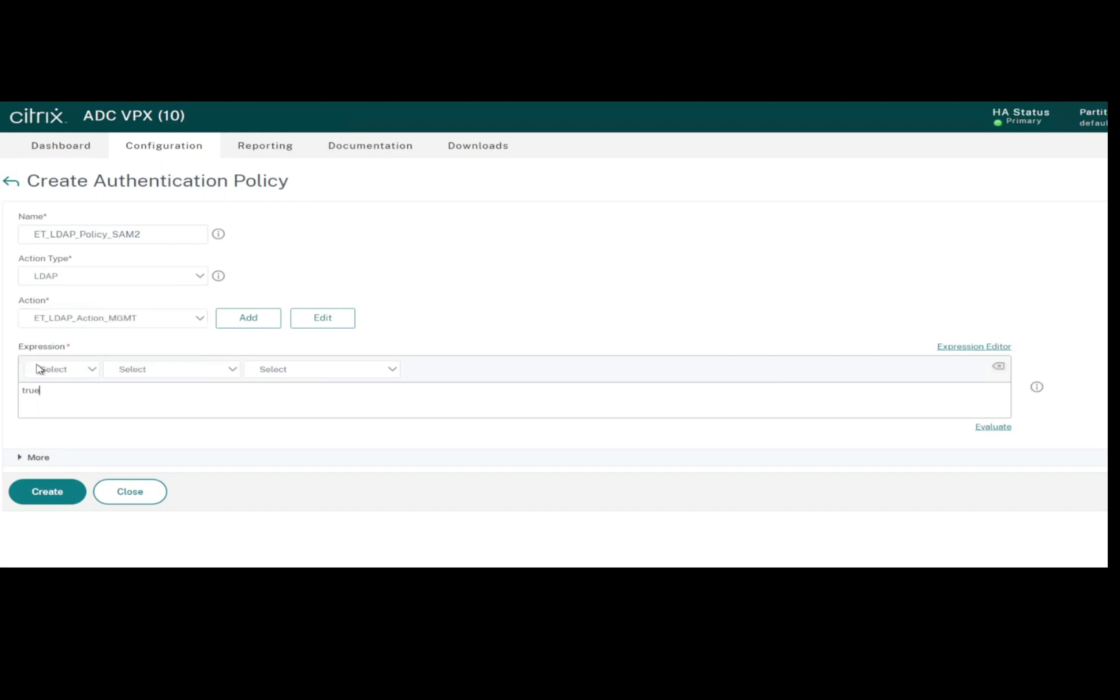
drag(46, 394, 12, 393)
click(46, 399)
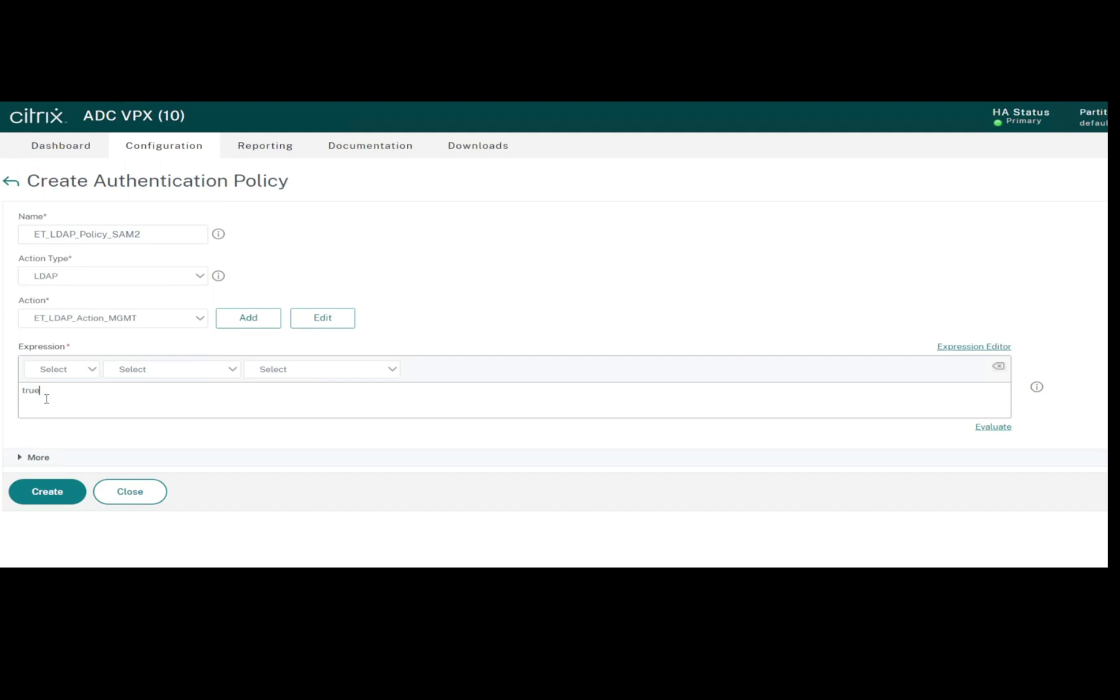
click(50, 497)
click(48, 496)
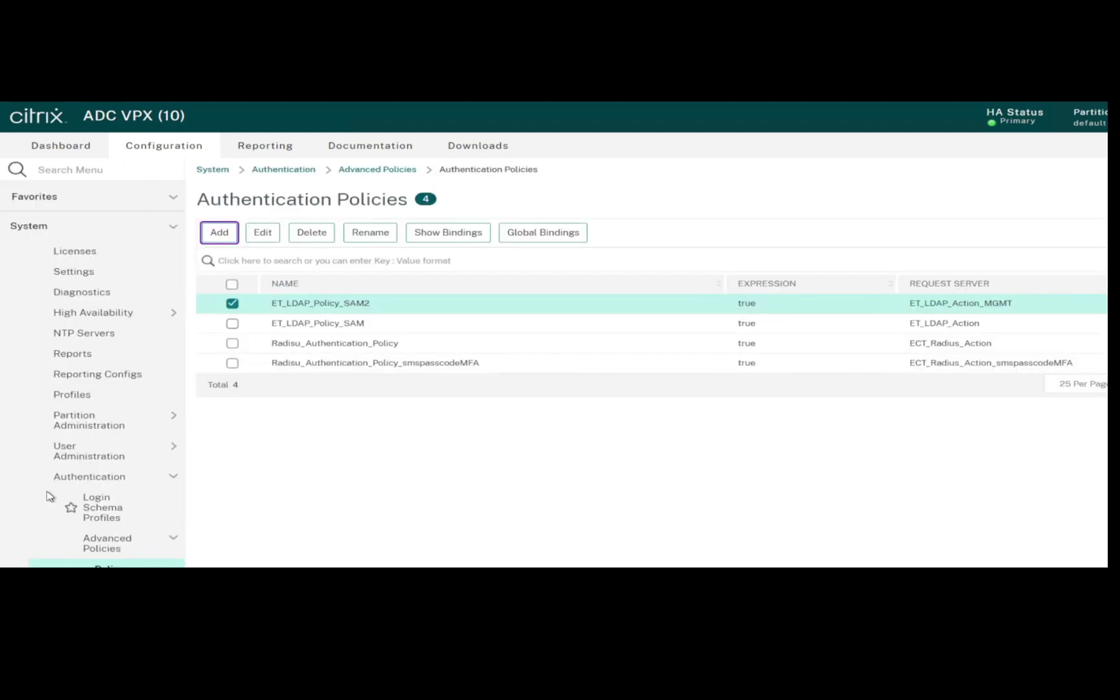
click(233, 304)
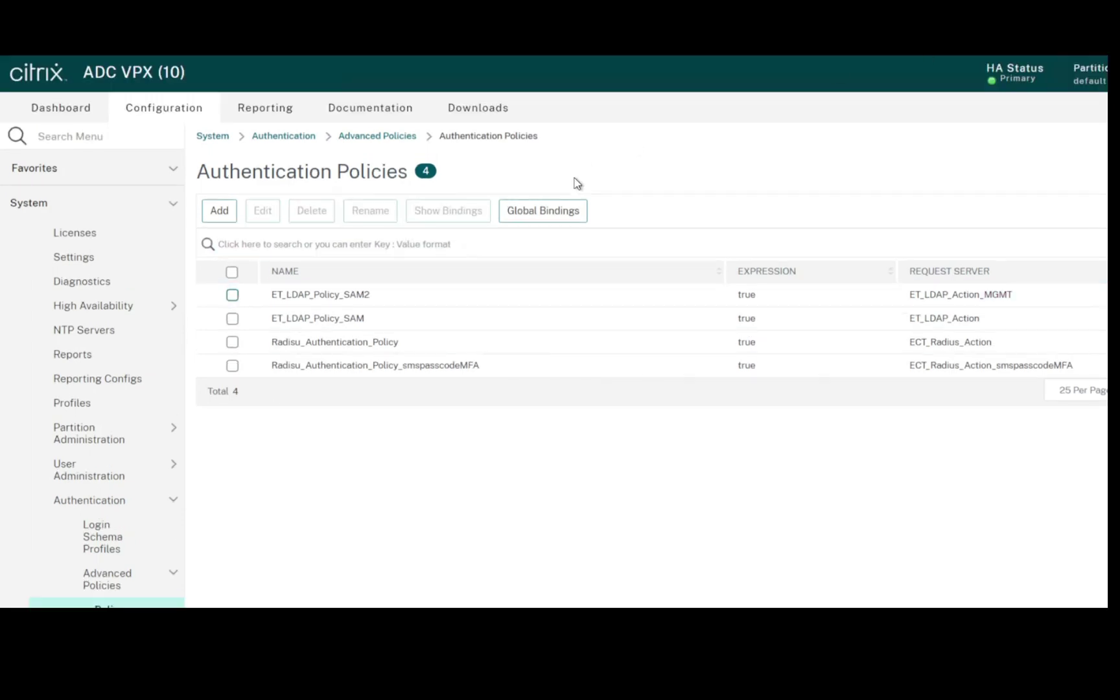
click(556, 211)
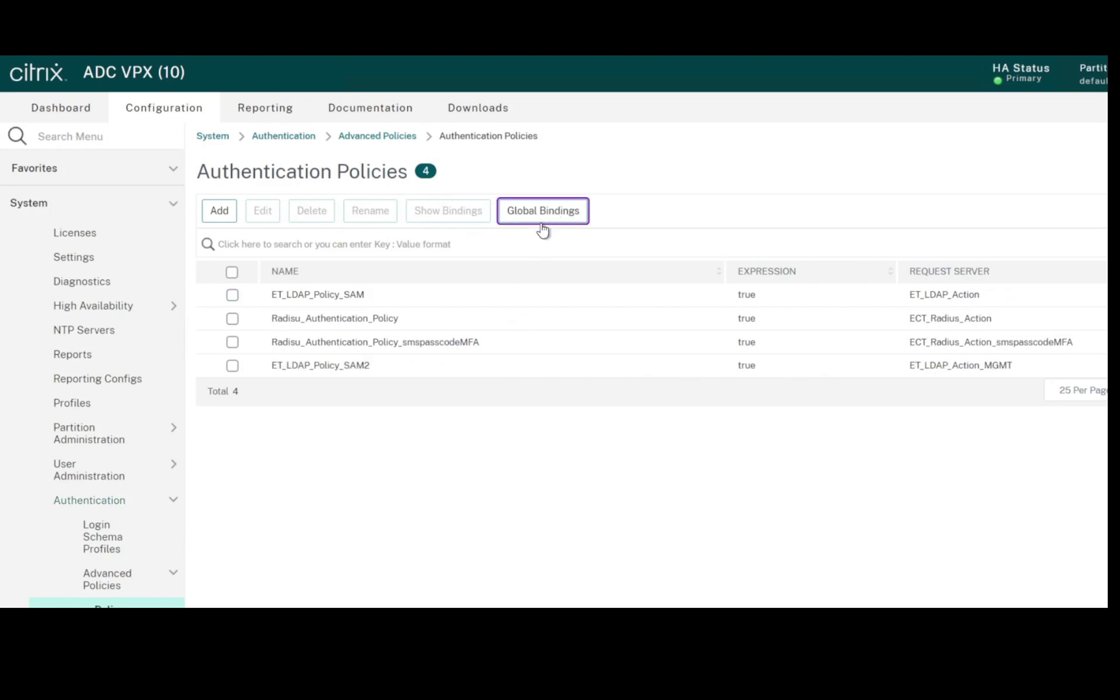
Bind ET_LDAP_Policy_SAM2 globally at priority 100, then go back to the System page.
click(548, 219)
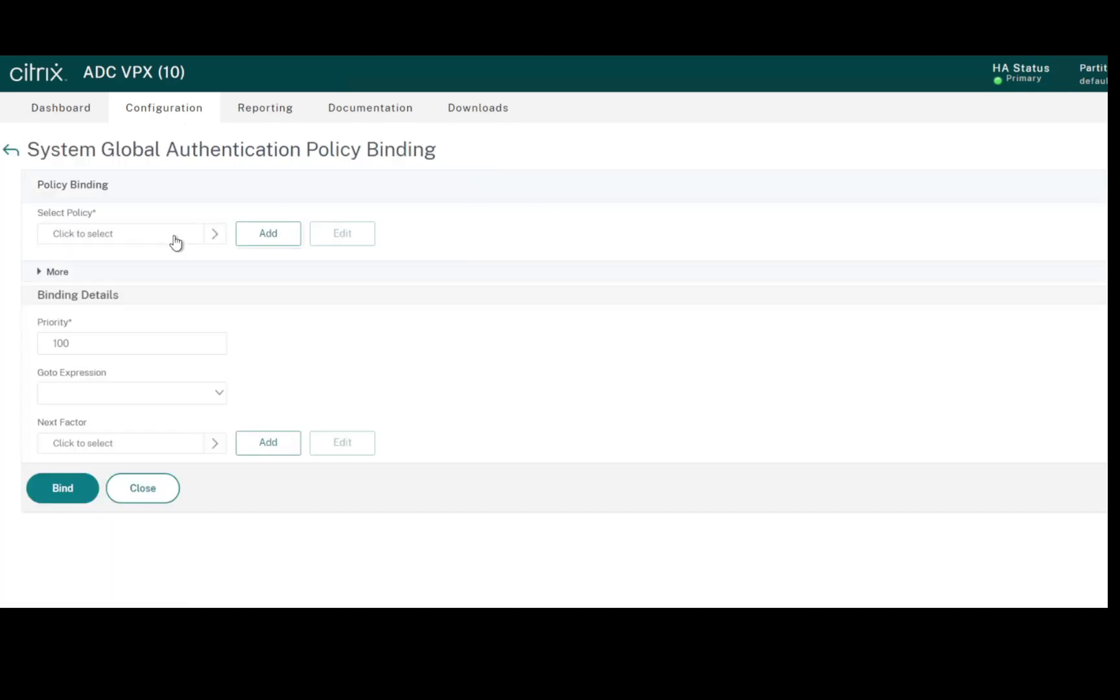
click(215, 234)
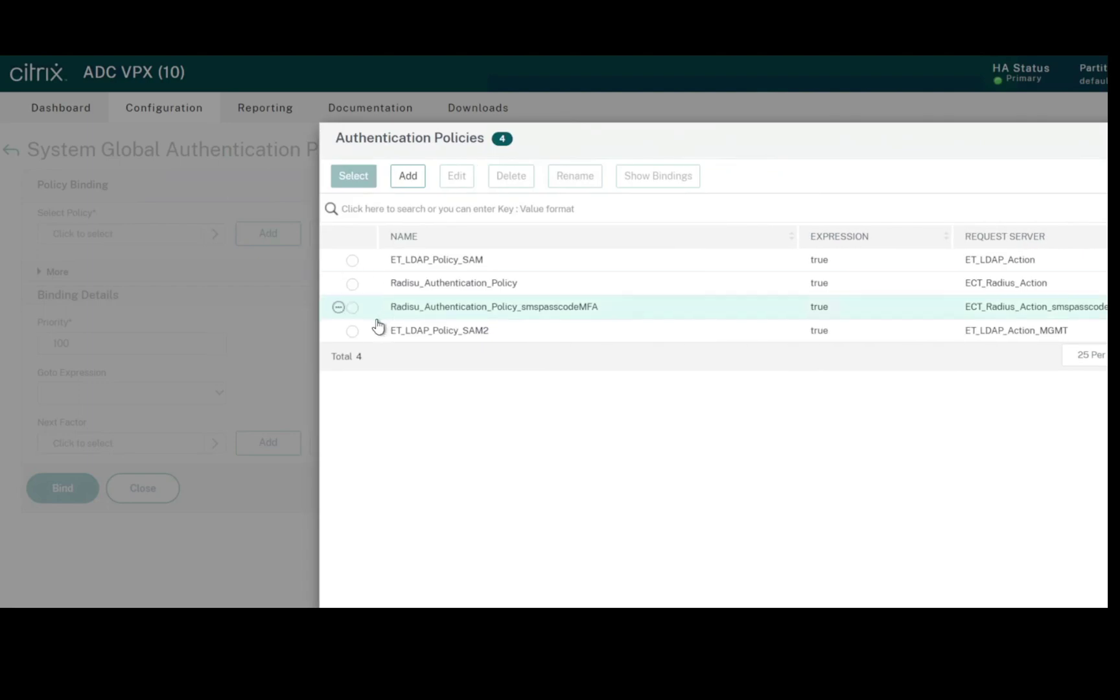
click(352, 331)
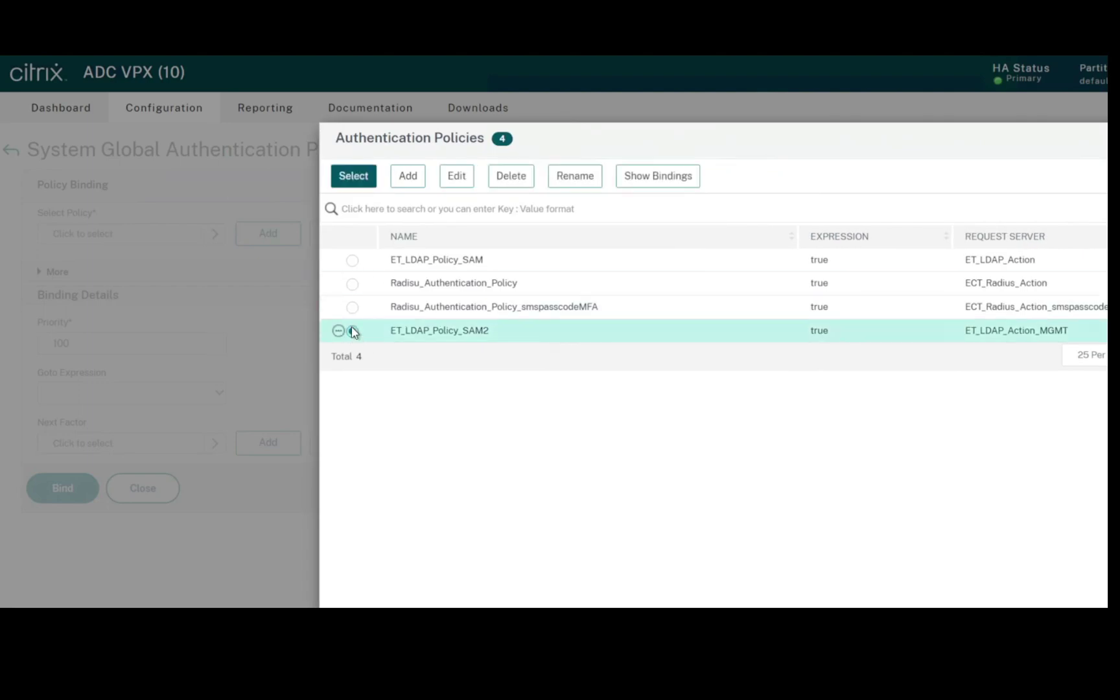
click(356, 183)
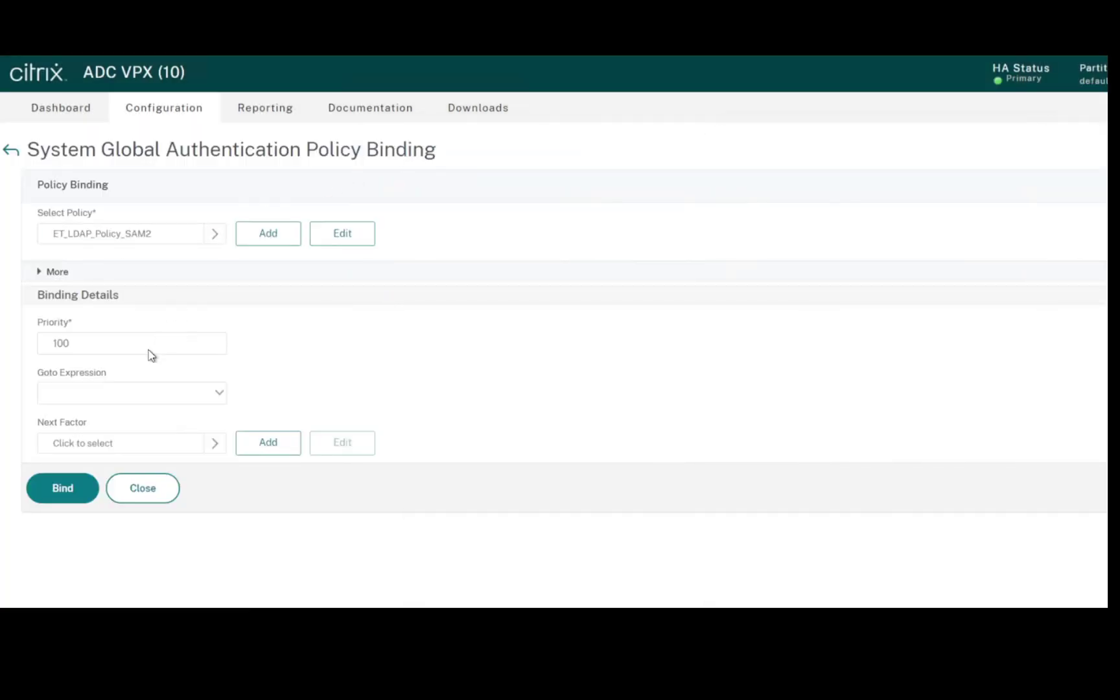
click(90, 344)
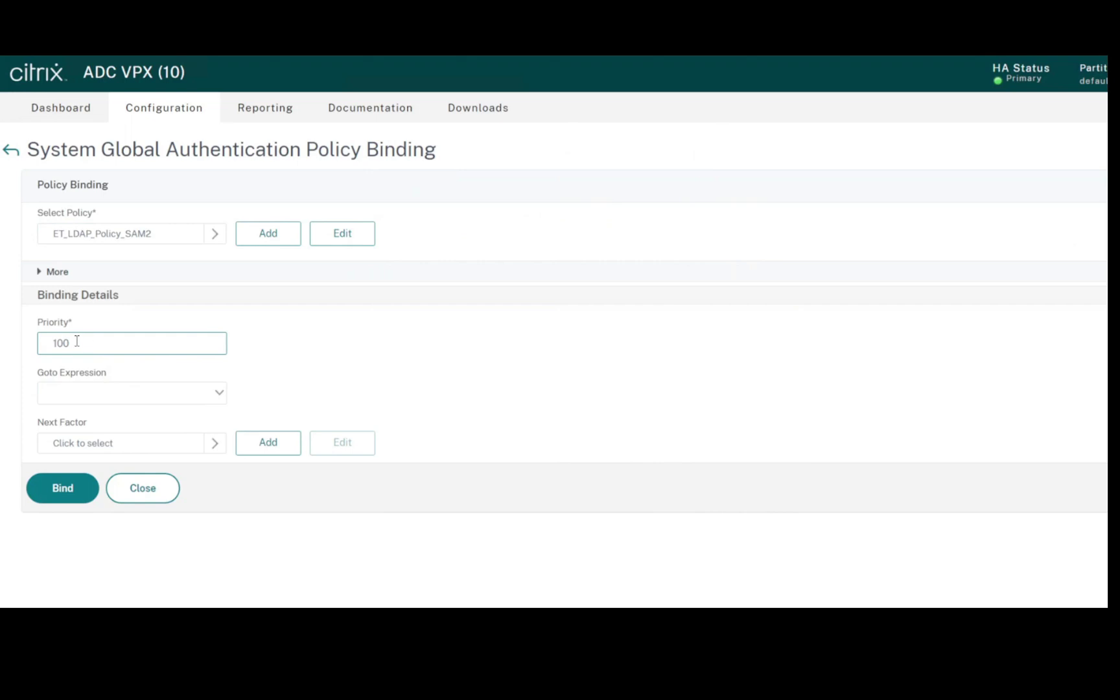
click(50, 499)
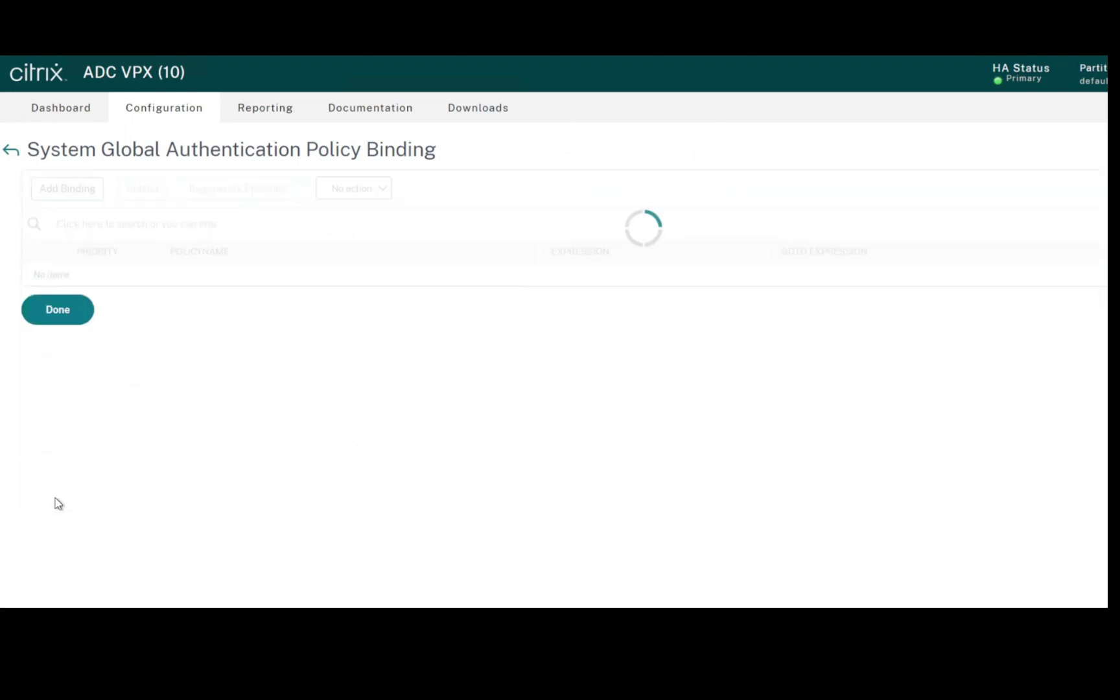
click(60, 320)
click(66, 206)
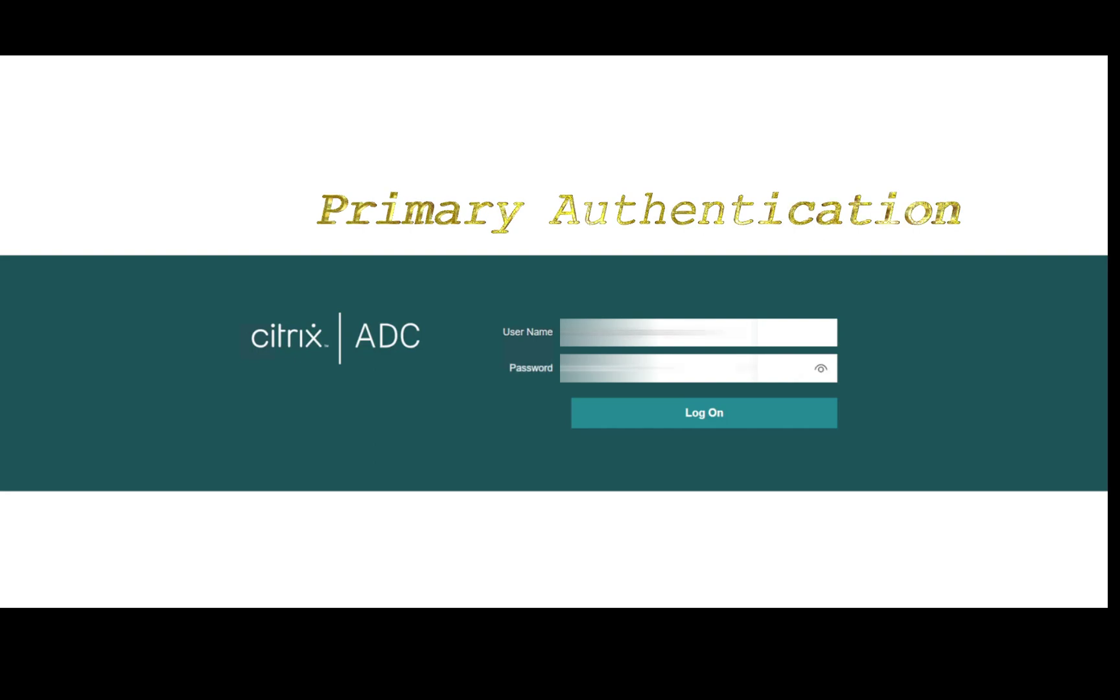
Log back on with the filled-in LDAP user credentials to reach System Information.
key(Return)
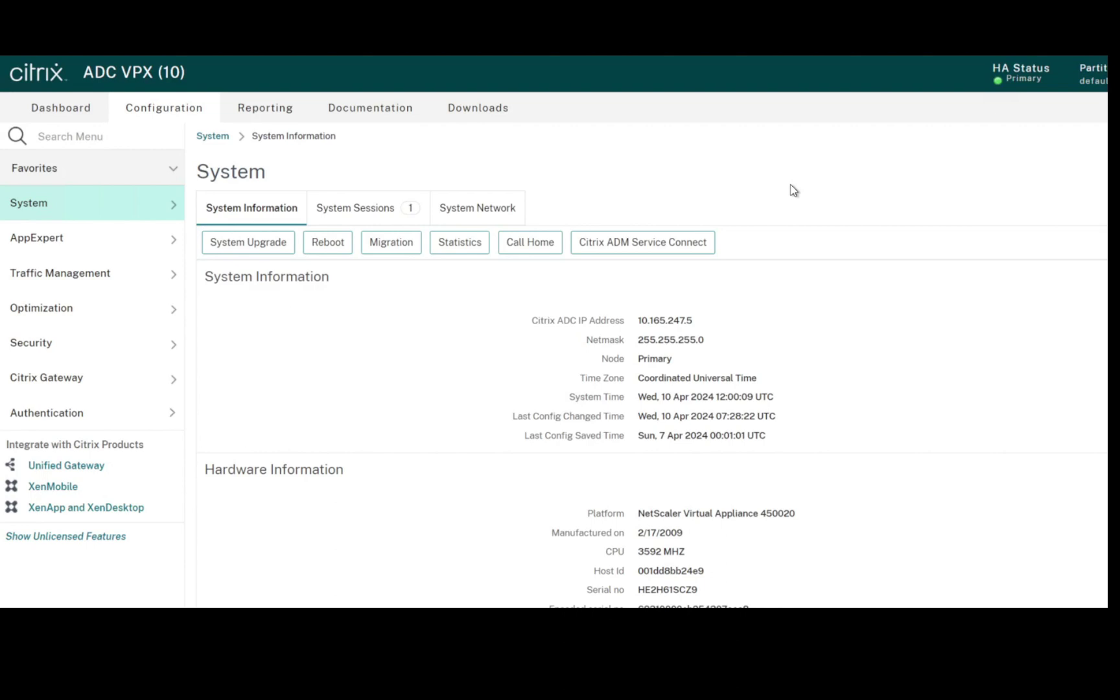
Go to System > Authentication > Basic Policies > RADIUS and show the three servers on port 1812.
click(58, 209)
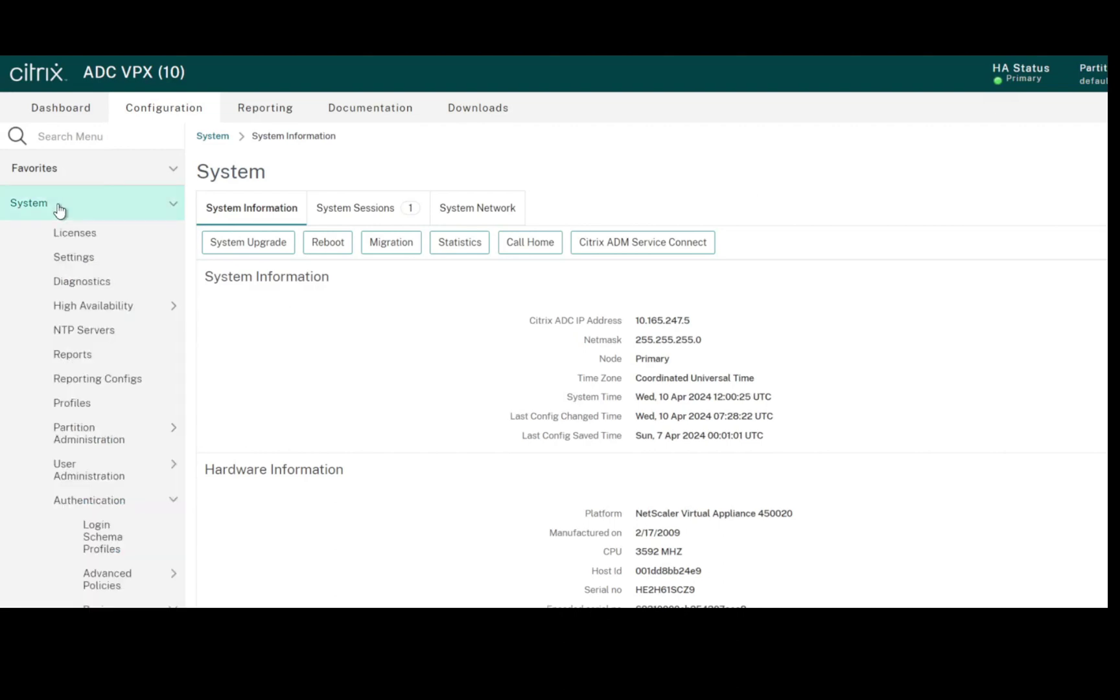
scroll(95, 512, down, 2)
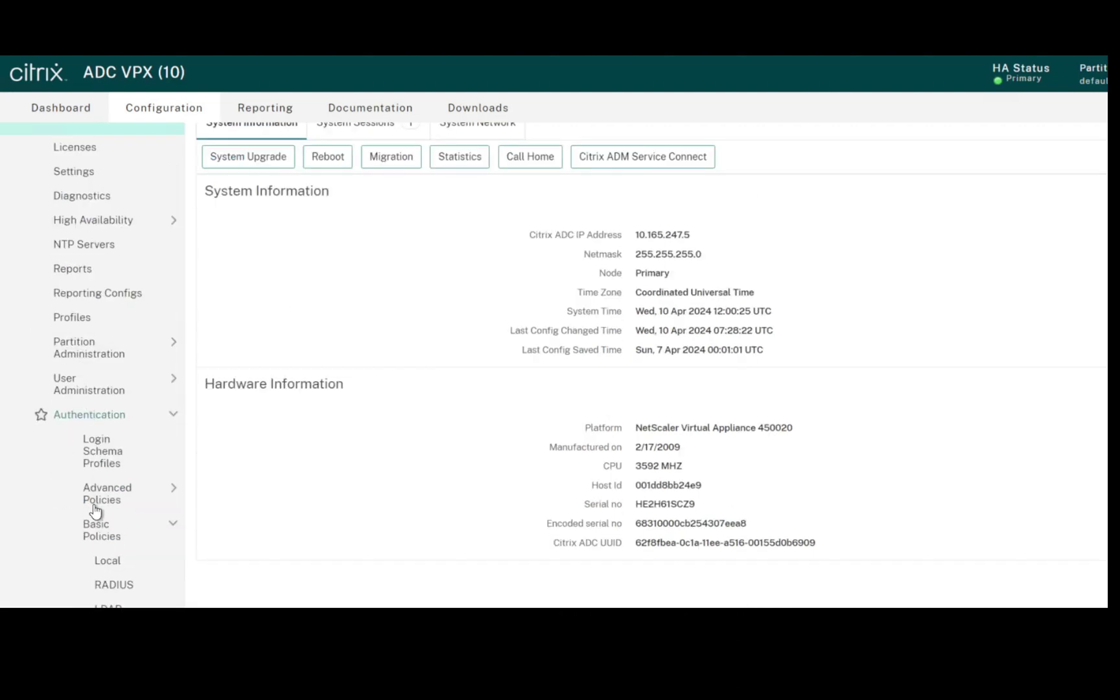
scroll(95, 512, down, 2)
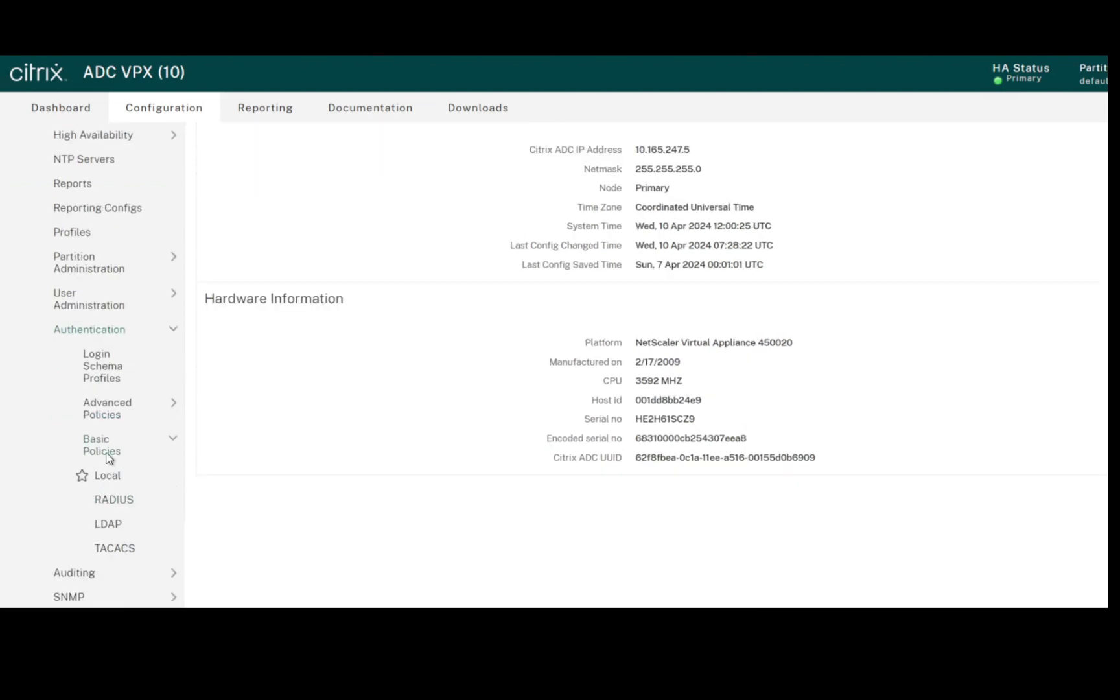
click(124, 502)
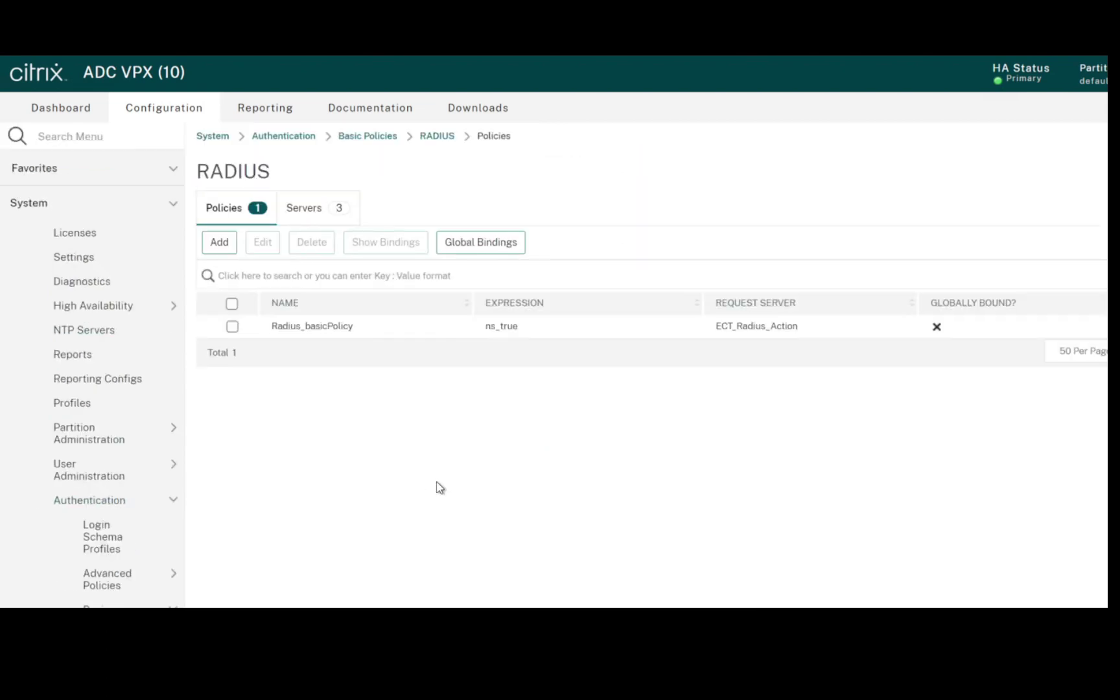
click(311, 212)
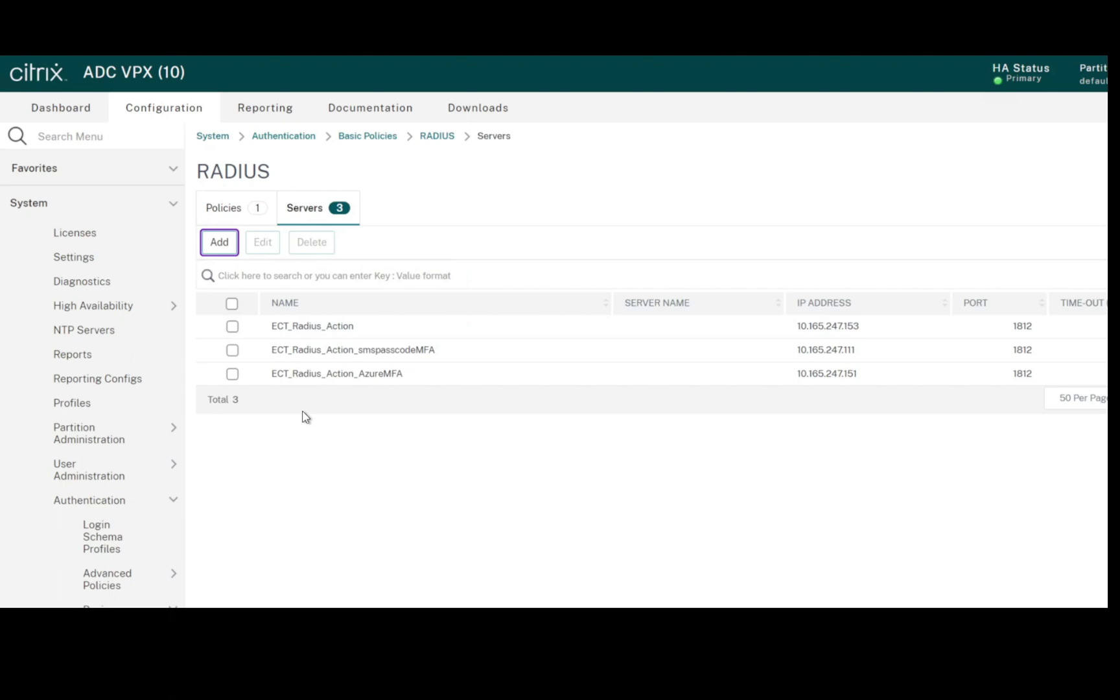
Copy ECT_Radius_Action_smspasscodeMFA into a new server named ECT_Radius_Action_smspasscodeMFA2.
click(232, 351)
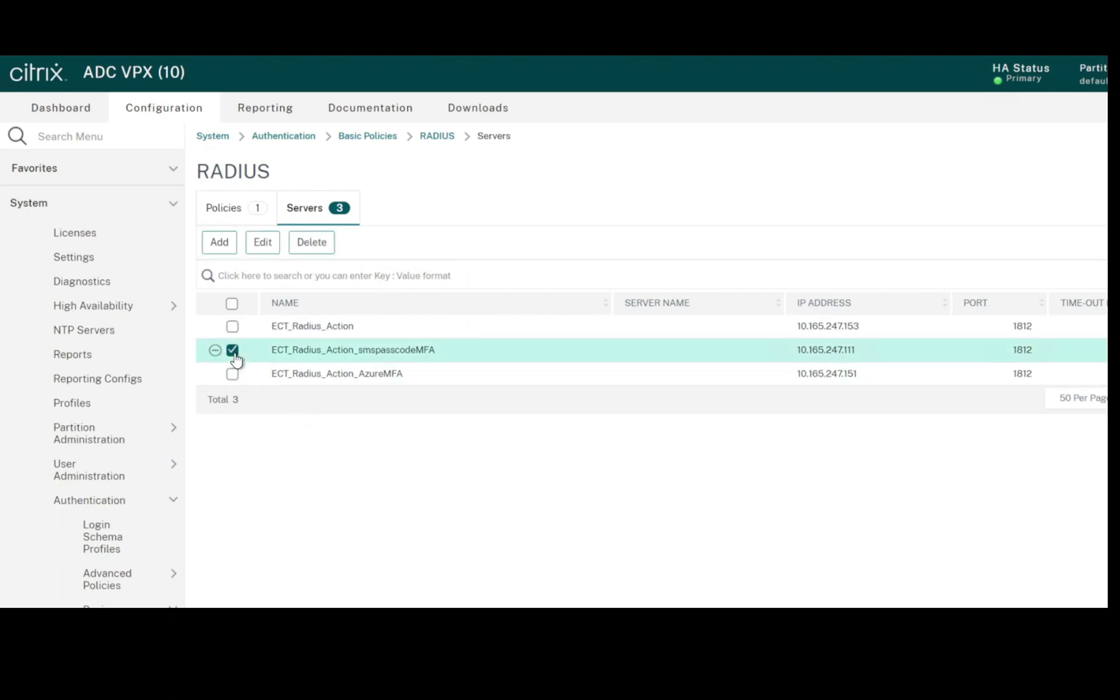
click(219, 246)
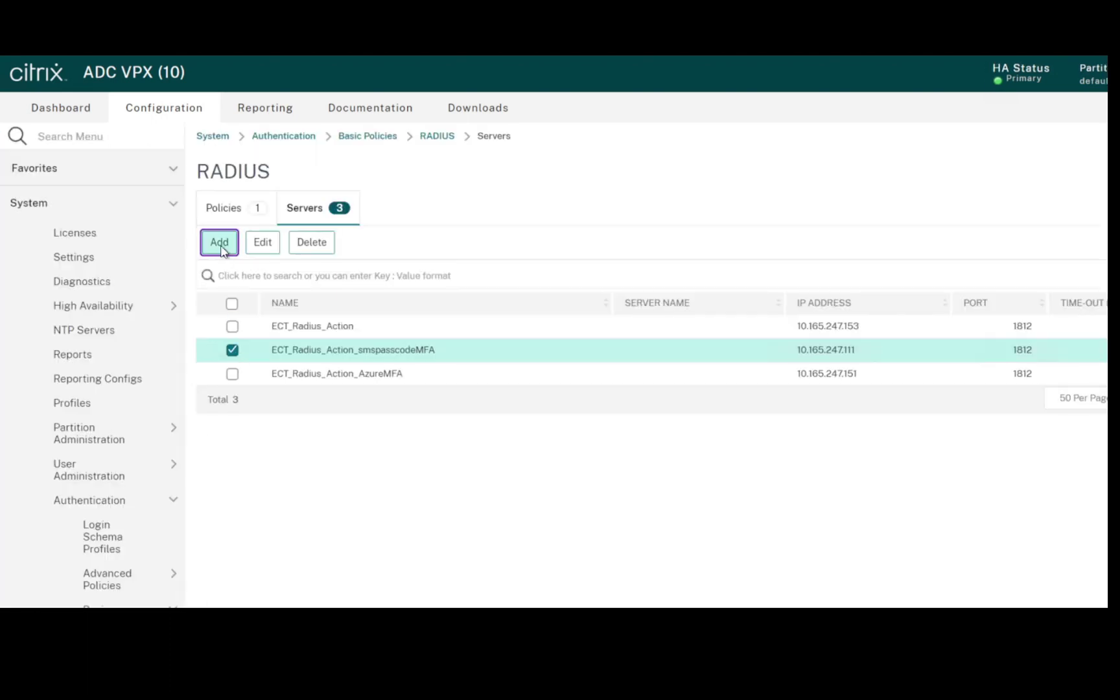
click(219, 243)
text(2)
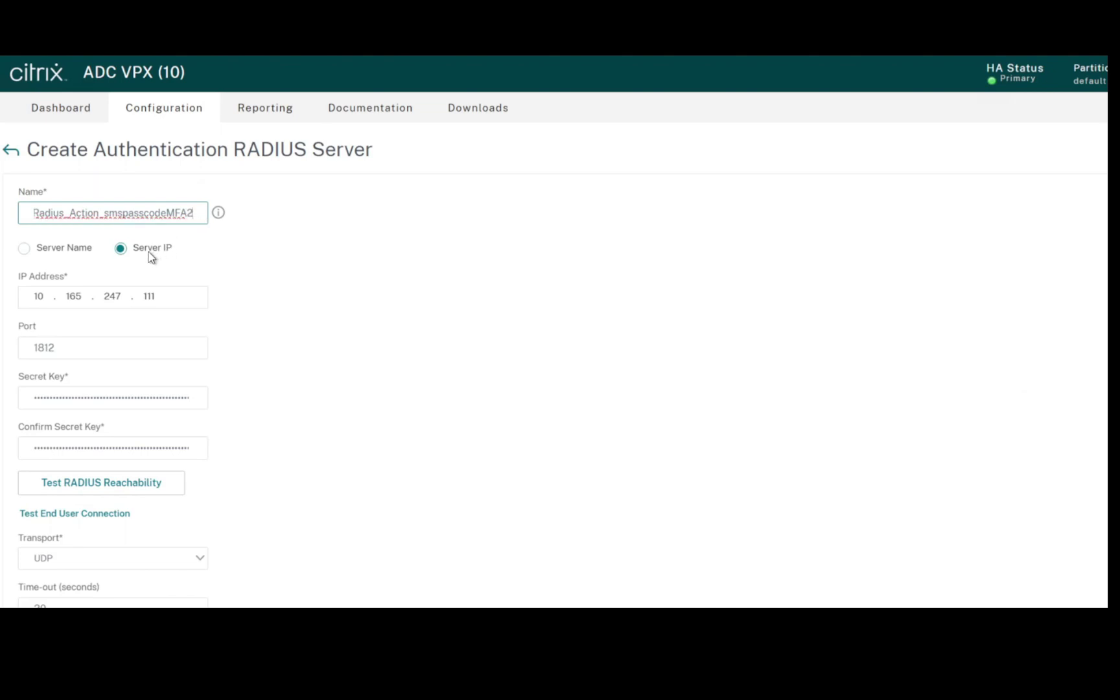
Set server IP 10.165.247.111, keep port 1812, and enter the NPS shared secret key.
click(160, 297)
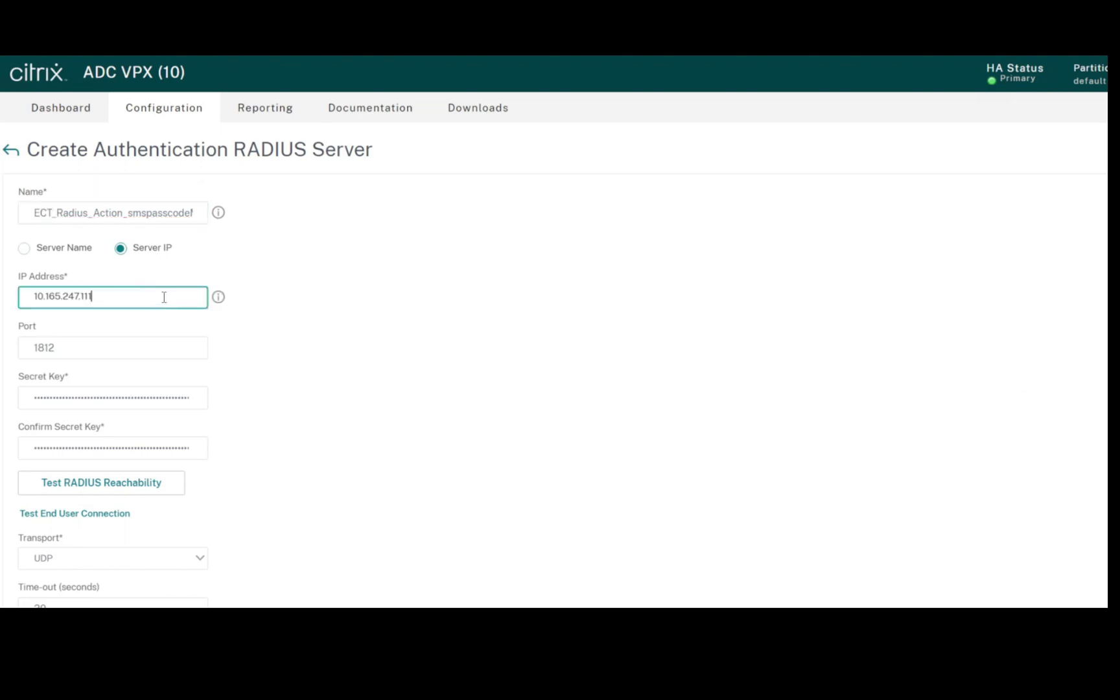
drag(161, 297, 50, 298)
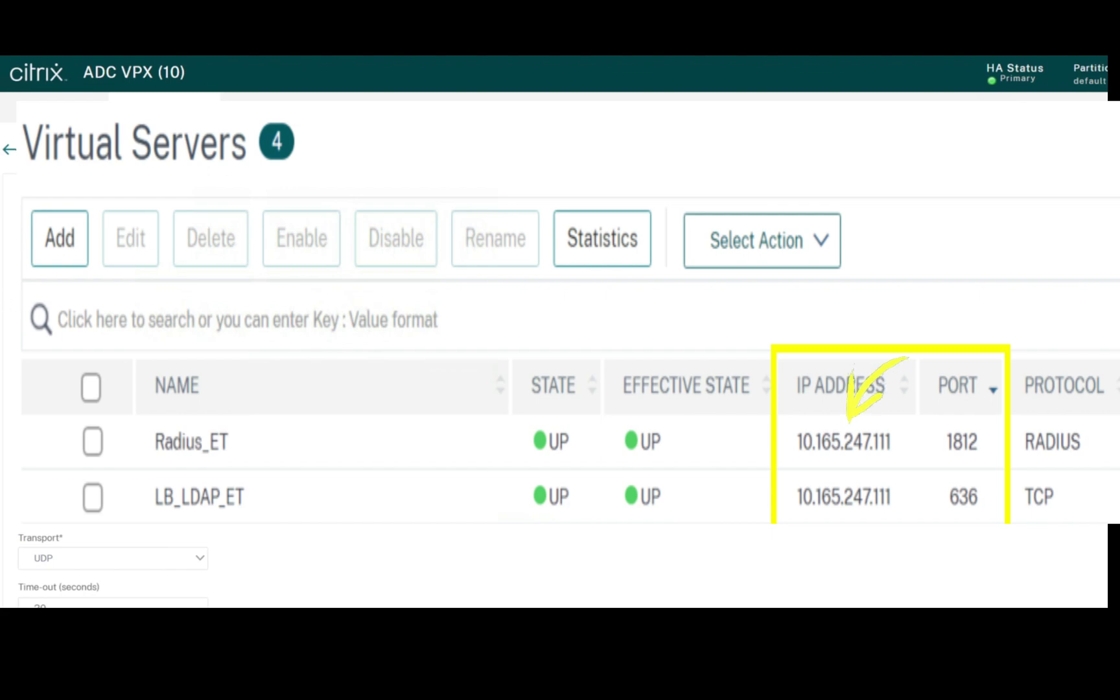
click(86, 347)
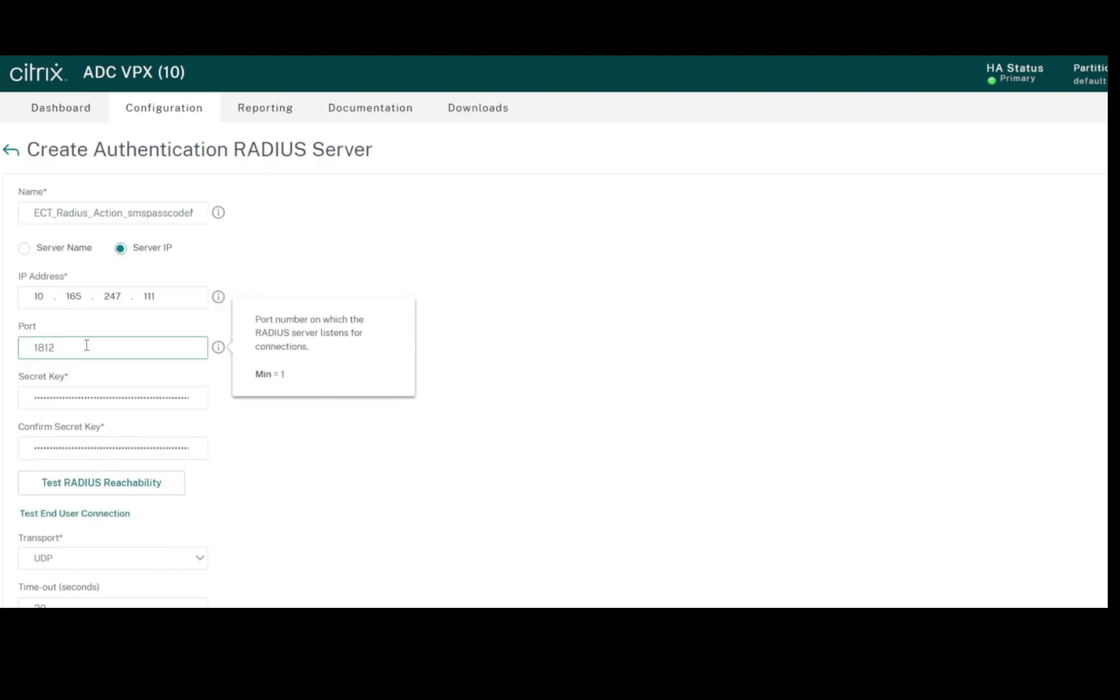
click(140, 399)
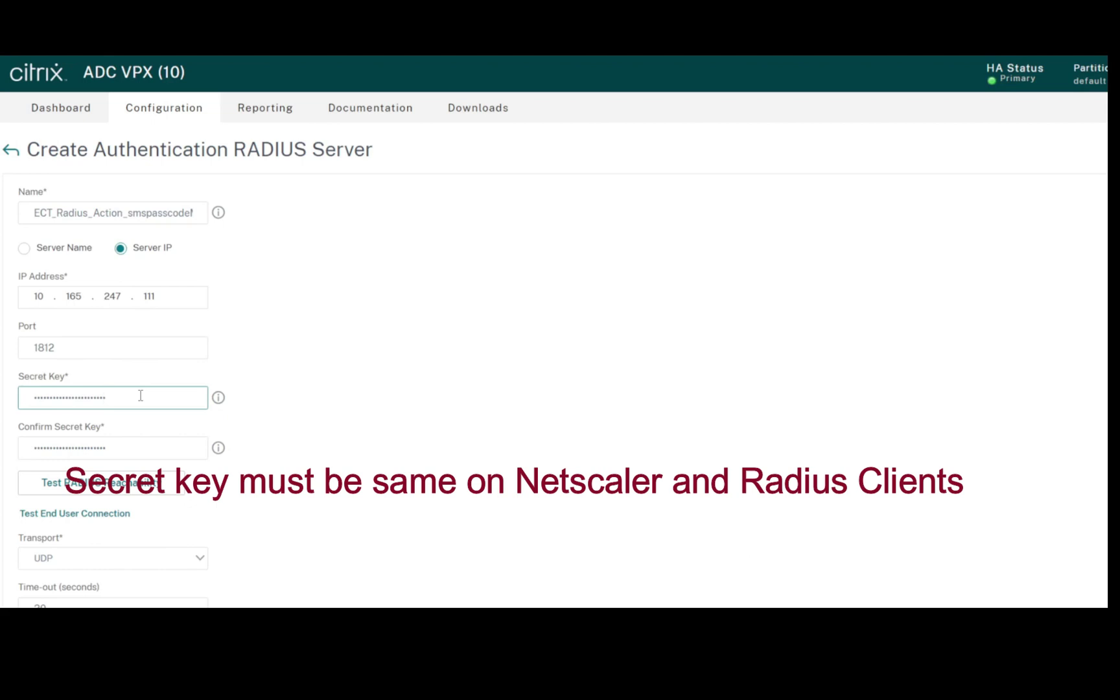
Run the reachability test and confirm 10.165.247.111 is reachable with port 1812/udp open.
click(123, 492)
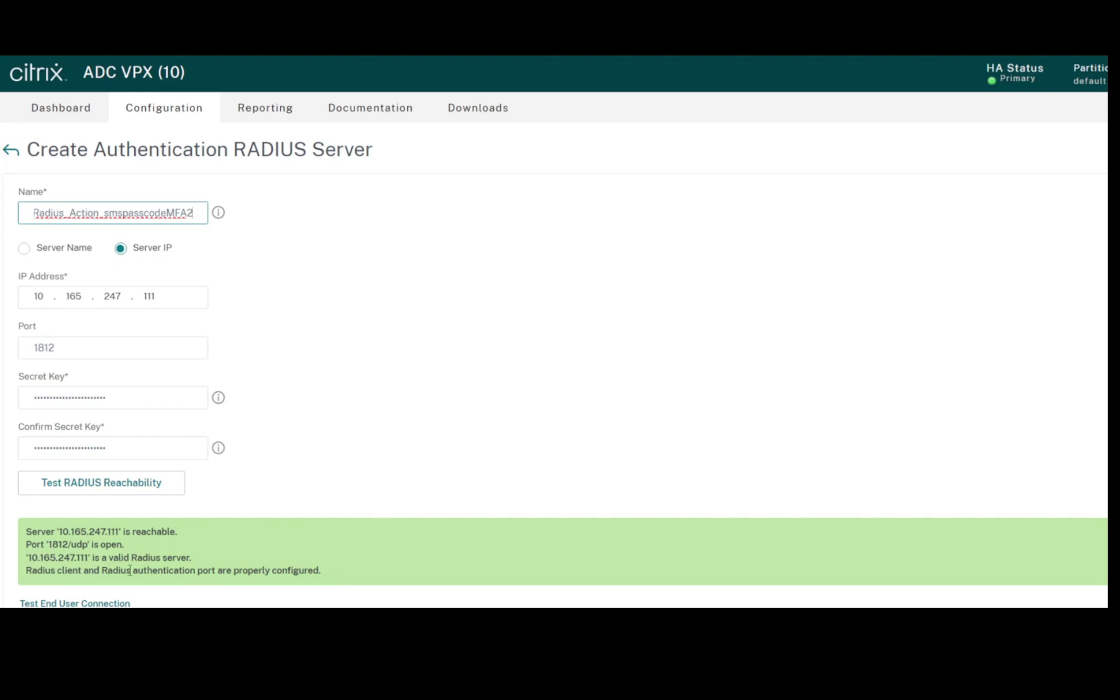
scroll(130, 570, down, 2)
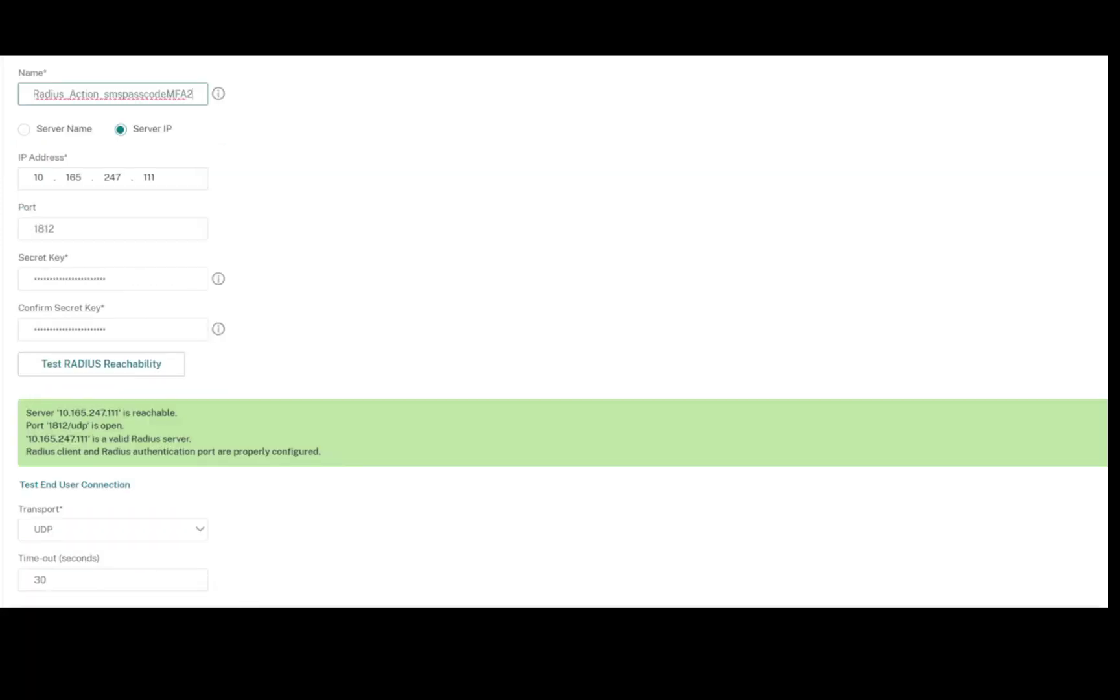
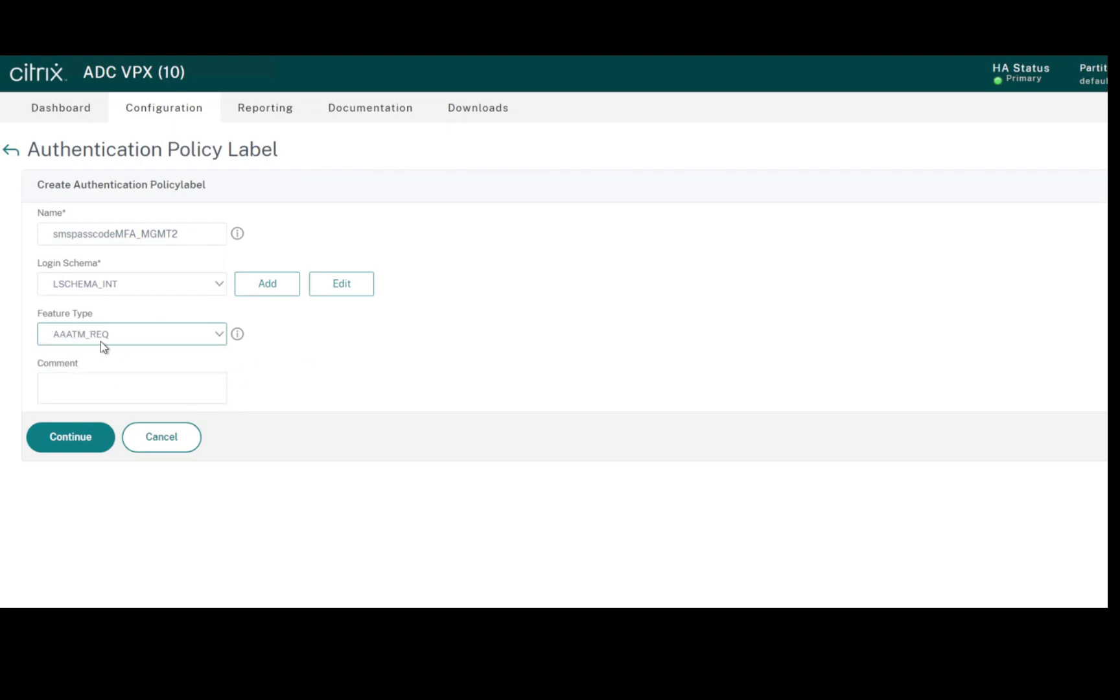
Save smspasscodeMFA_MGMT2 with feature type RBA_REQ, then close without binding a policy.
click(107, 338)
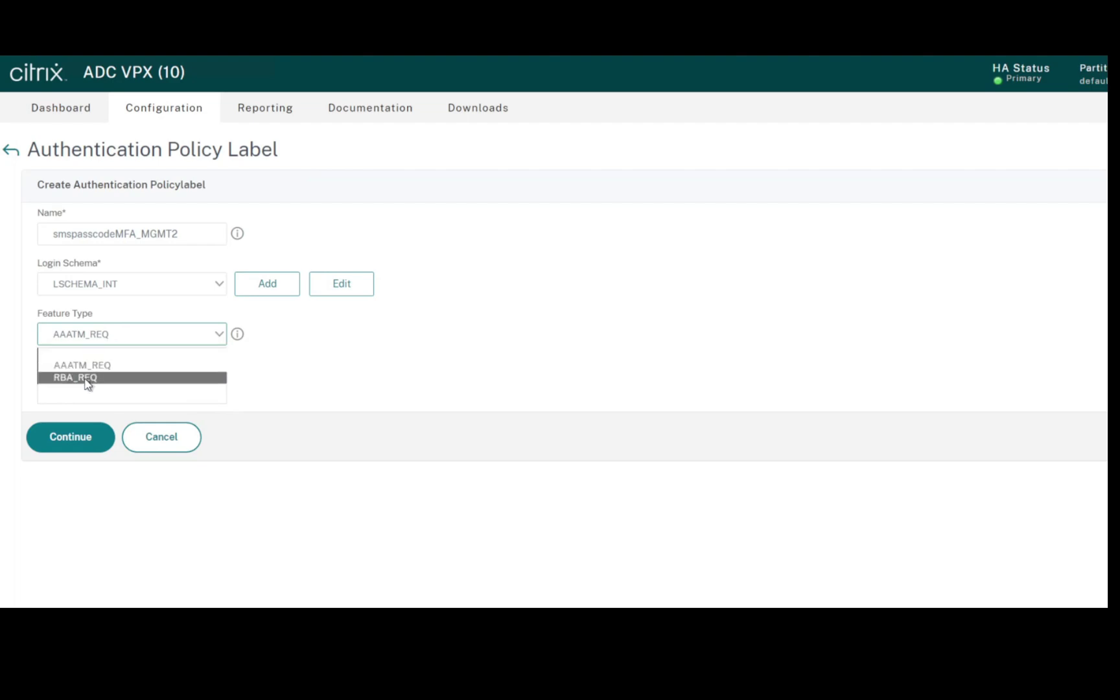
click(87, 380)
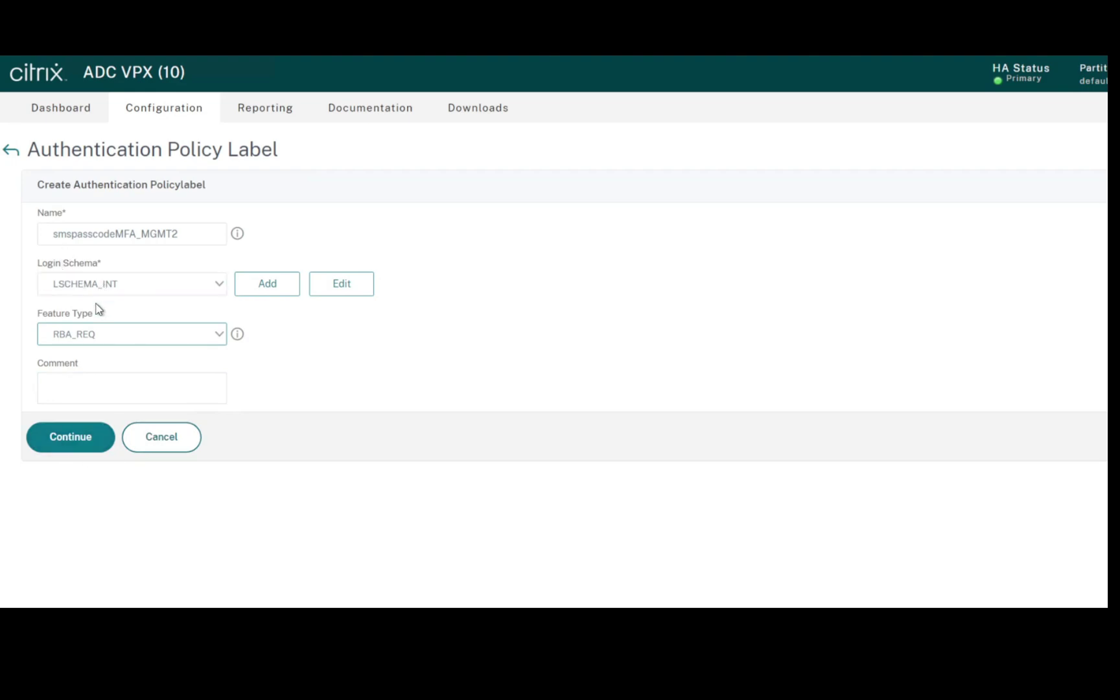
click(72, 438)
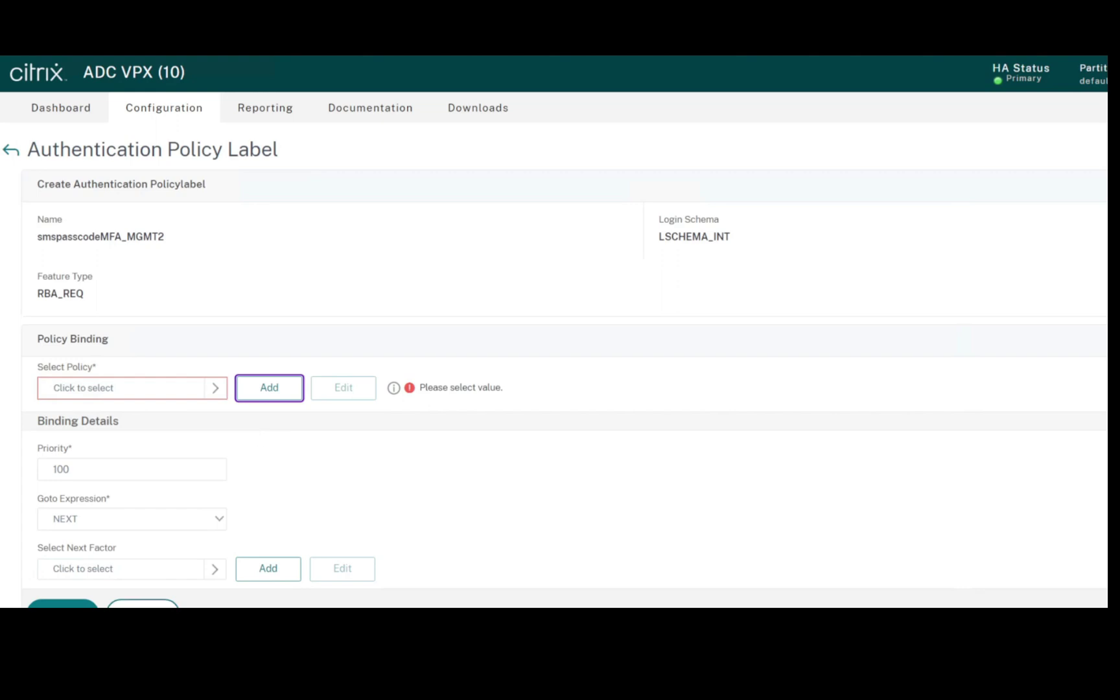
key(Tab)
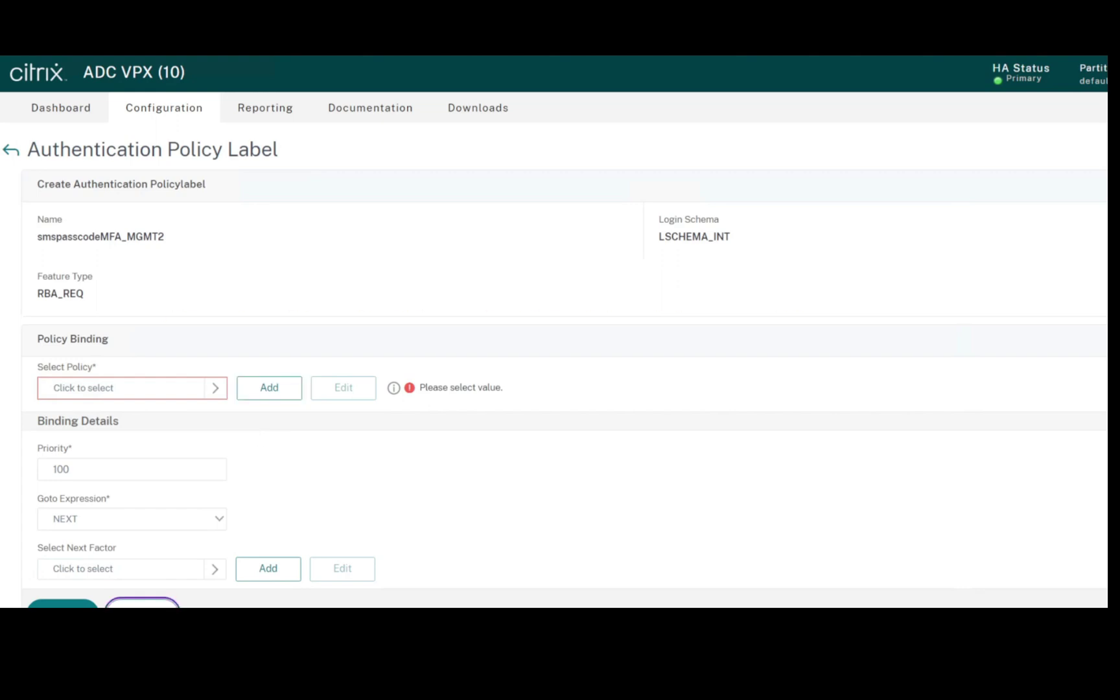
key(Return)
click(712, 425)
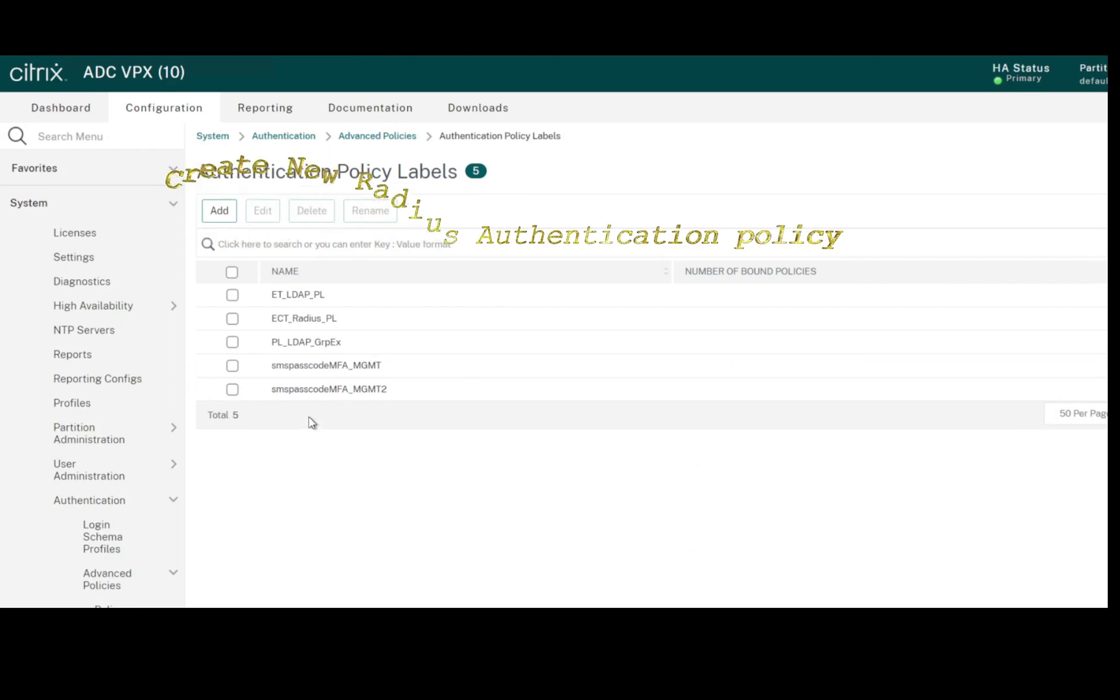
Copy the smspasscodeMFA policy as an MFA2 version using action ECT_Radius_Action_smspasscodeMFA2.
click(81, 606)
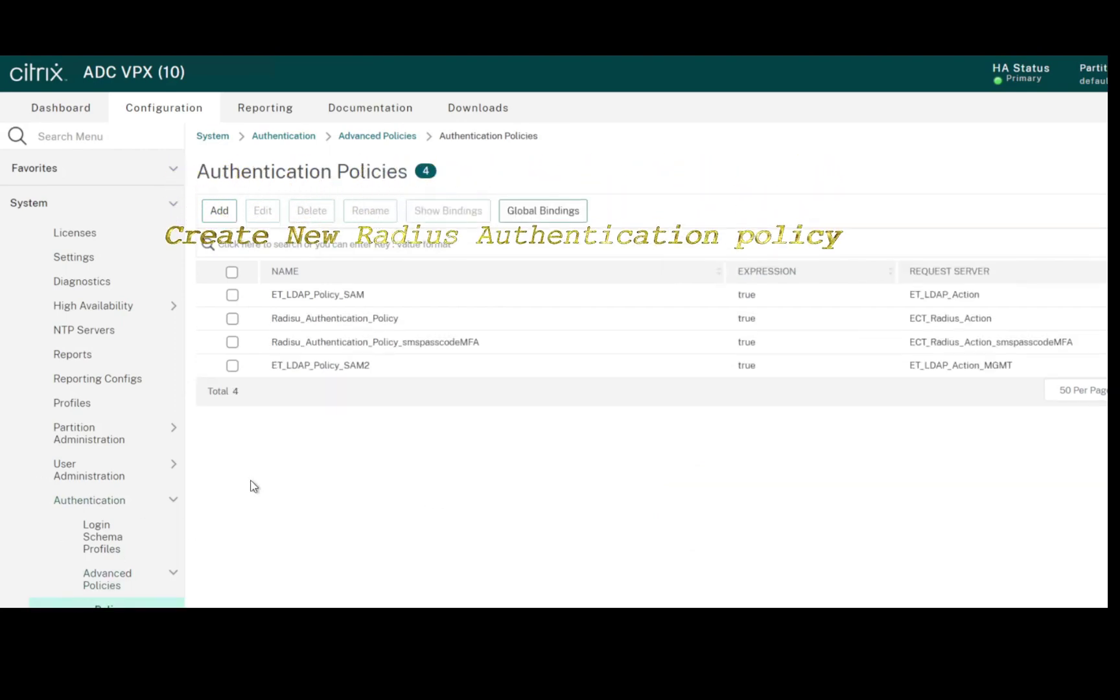
click(279, 345)
click(233, 342)
click(232, 341)
click(219, 210)
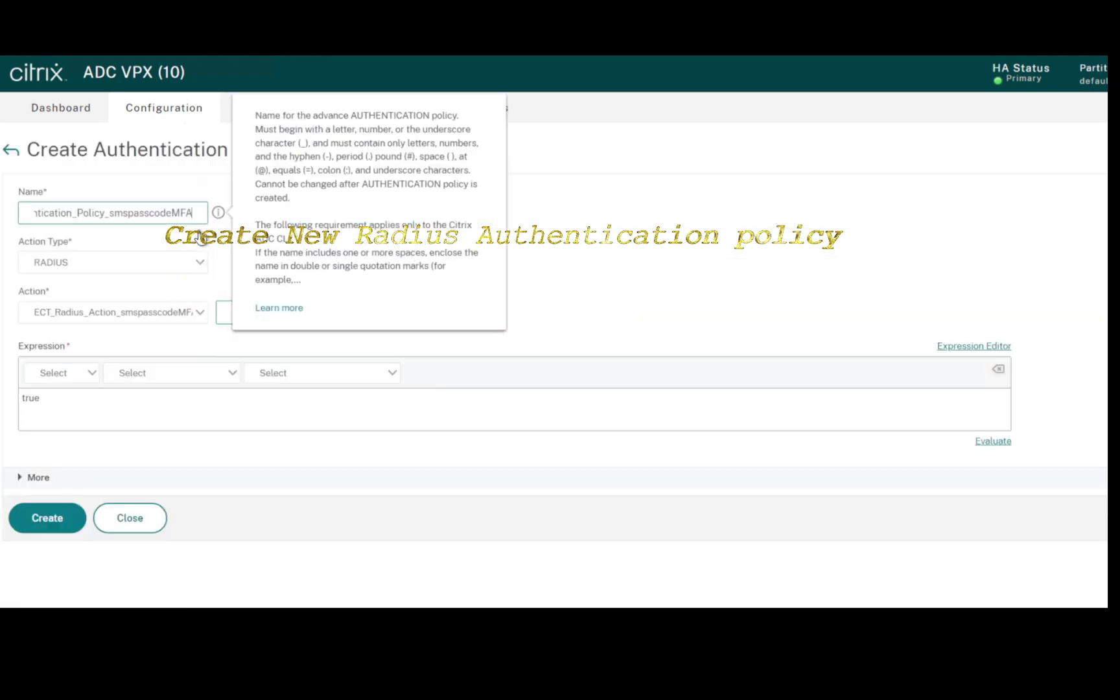
click(193, 213)
text(2)
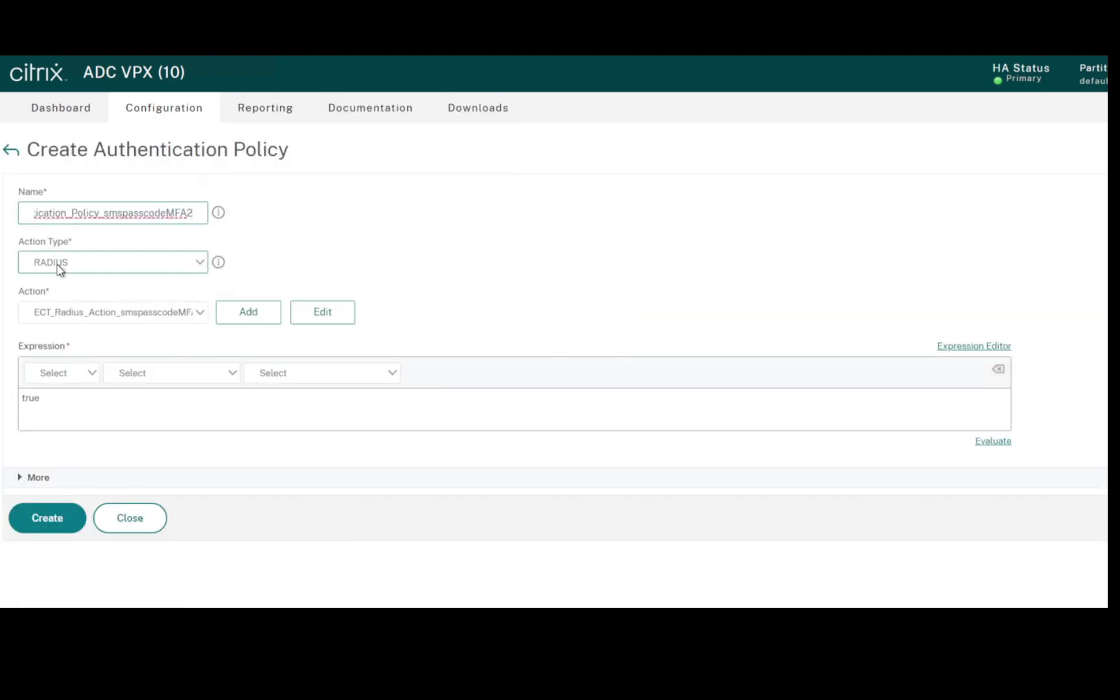
click(104, 314)
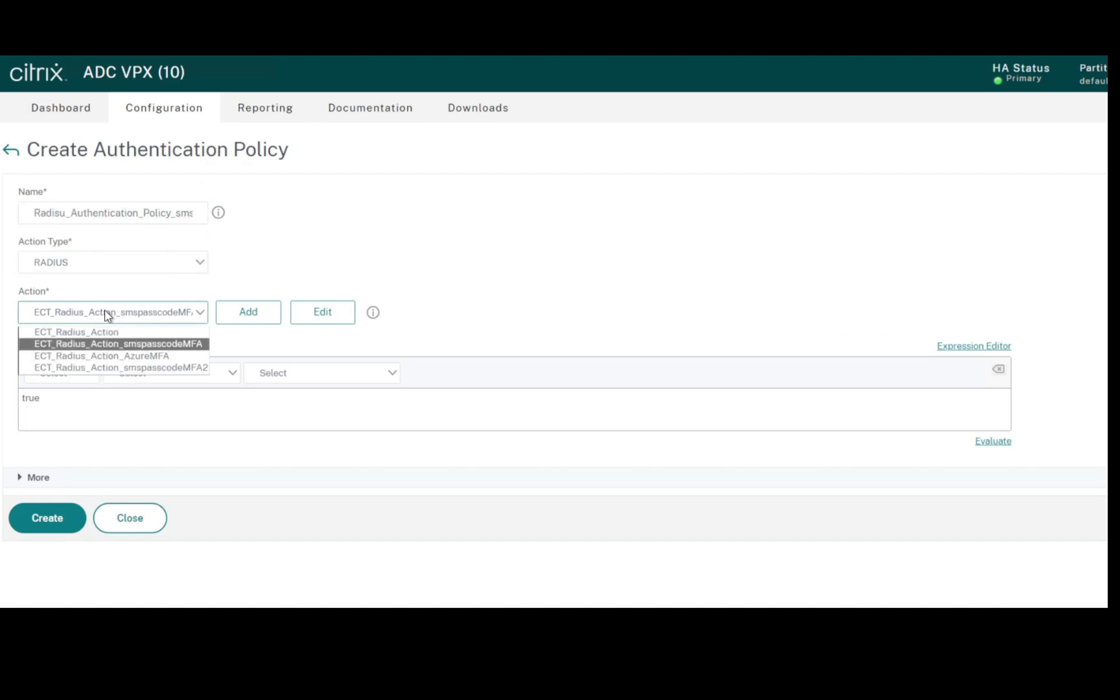
click(124, 369)
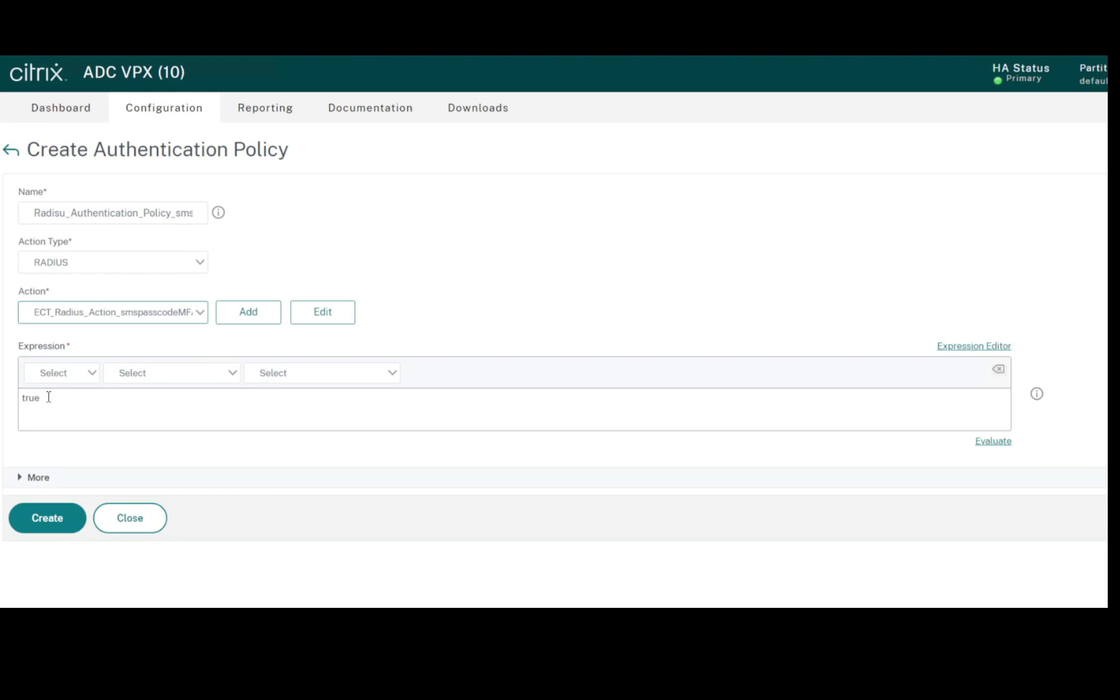
click(53, 521)
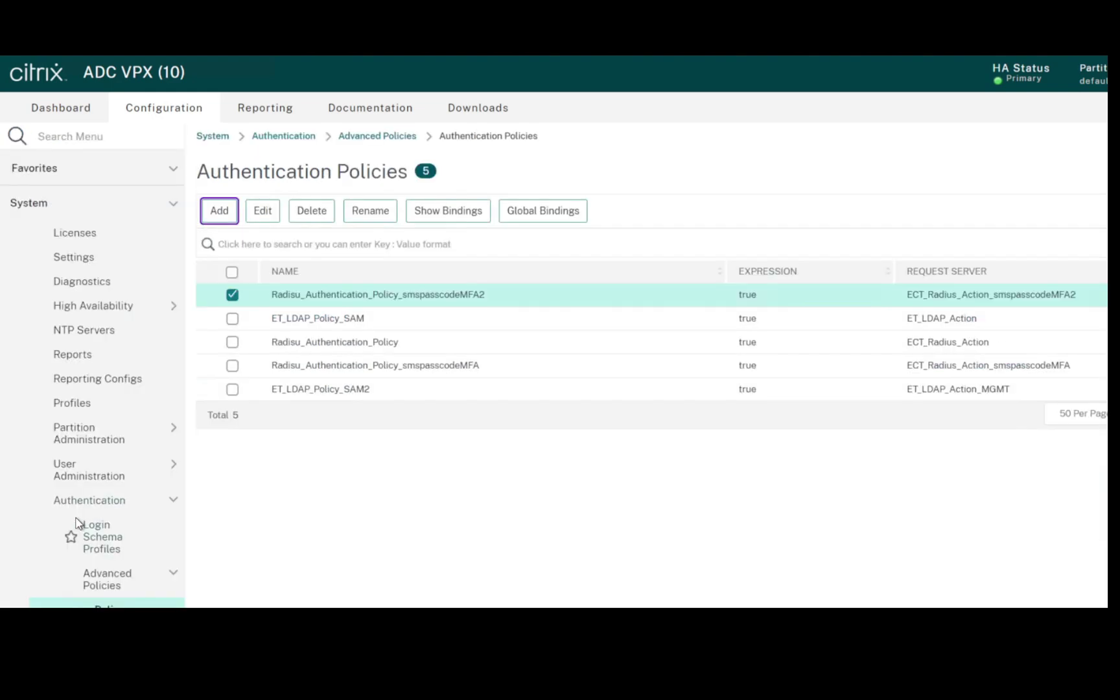
Add Radisu_Authentication_Policy_smspasscodeMFA2 to label smspasscodeMFA_MGMT2 at priority 100.
click(232, 295)
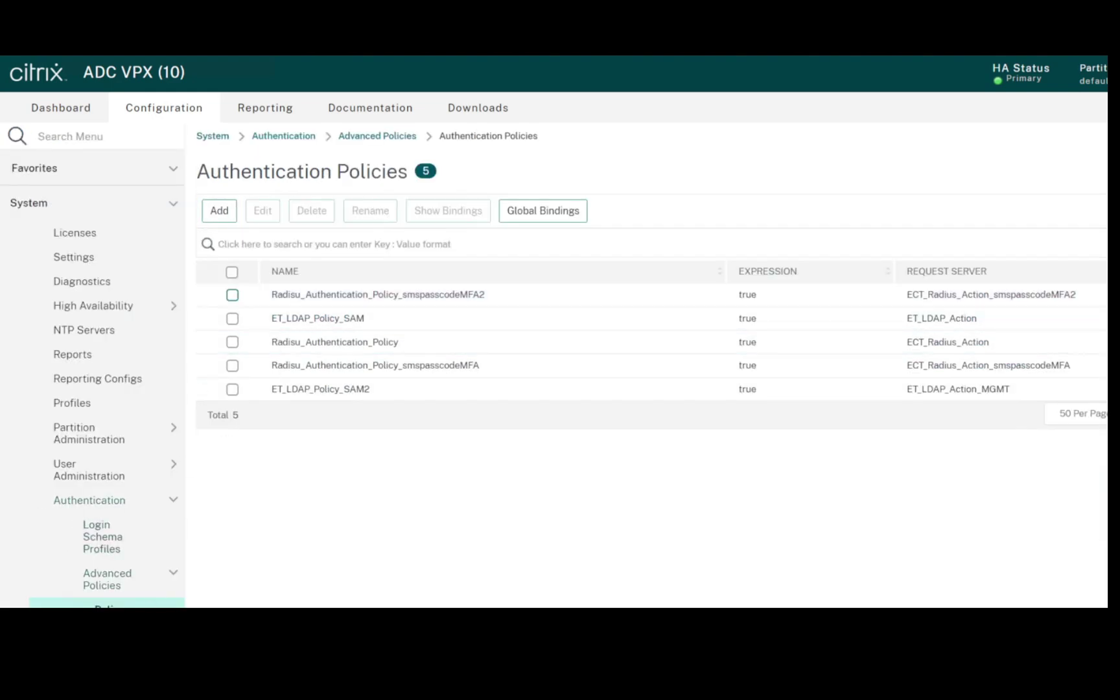
click(110, 623)
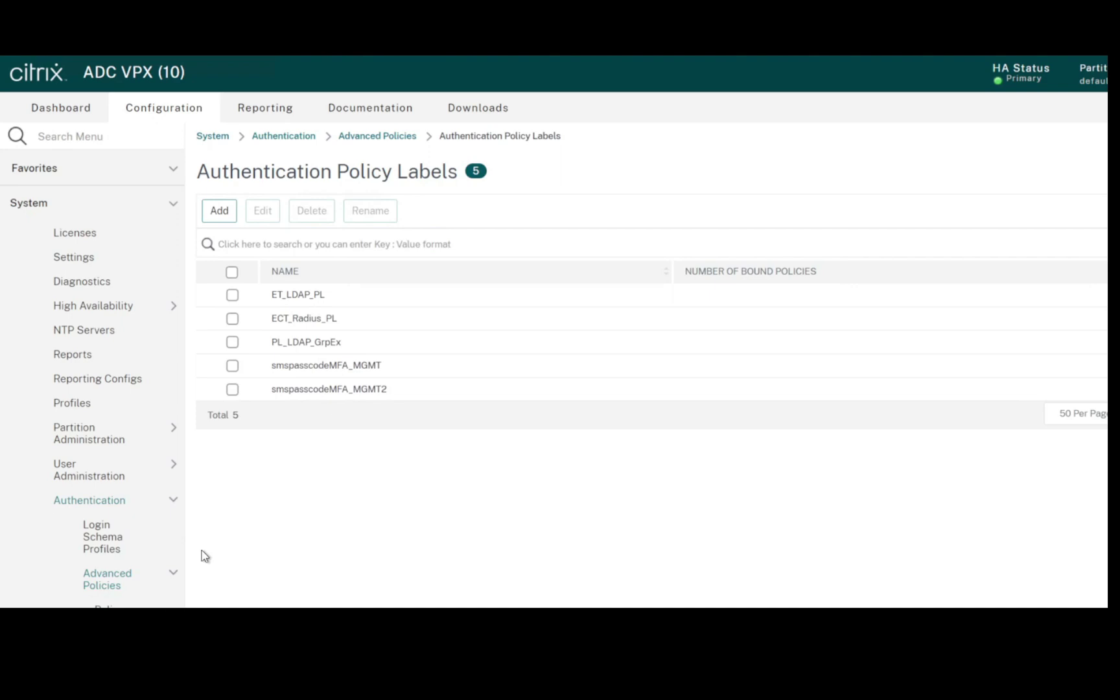
click(326, 391)
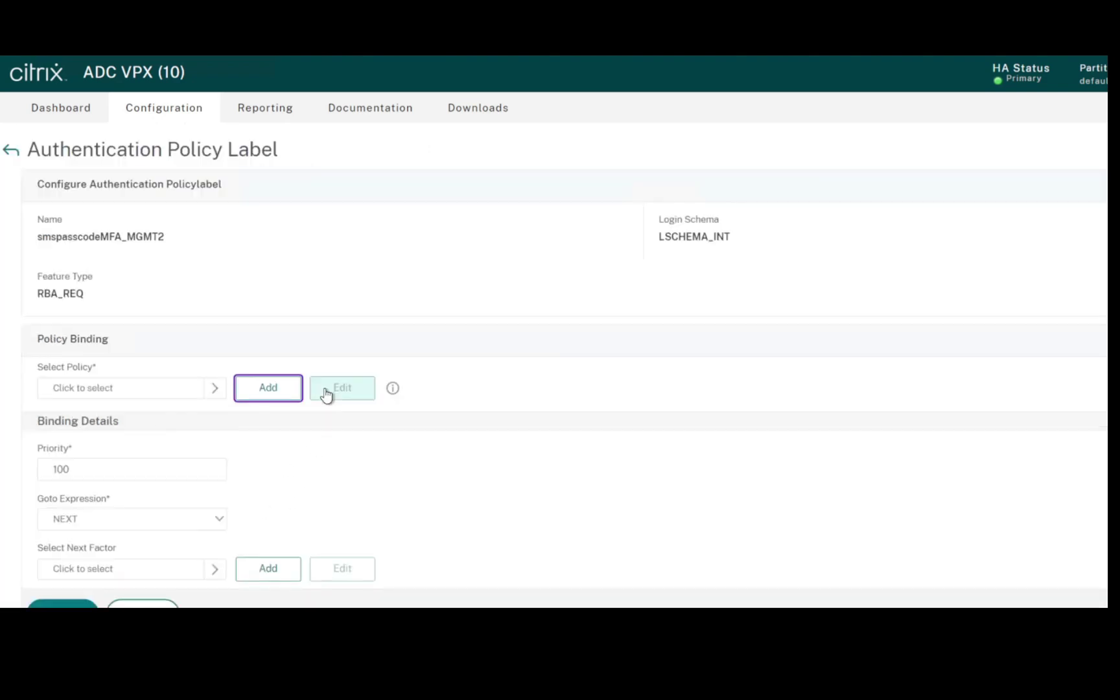
click(142, 390)
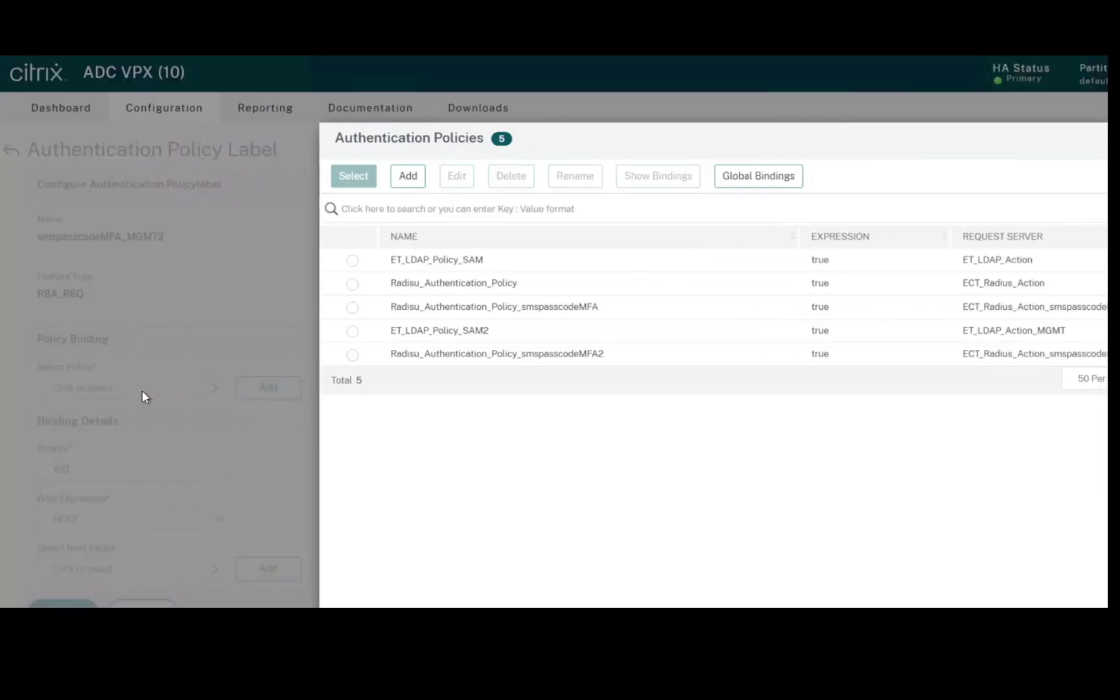
click(352, 354)
click(354, 184)
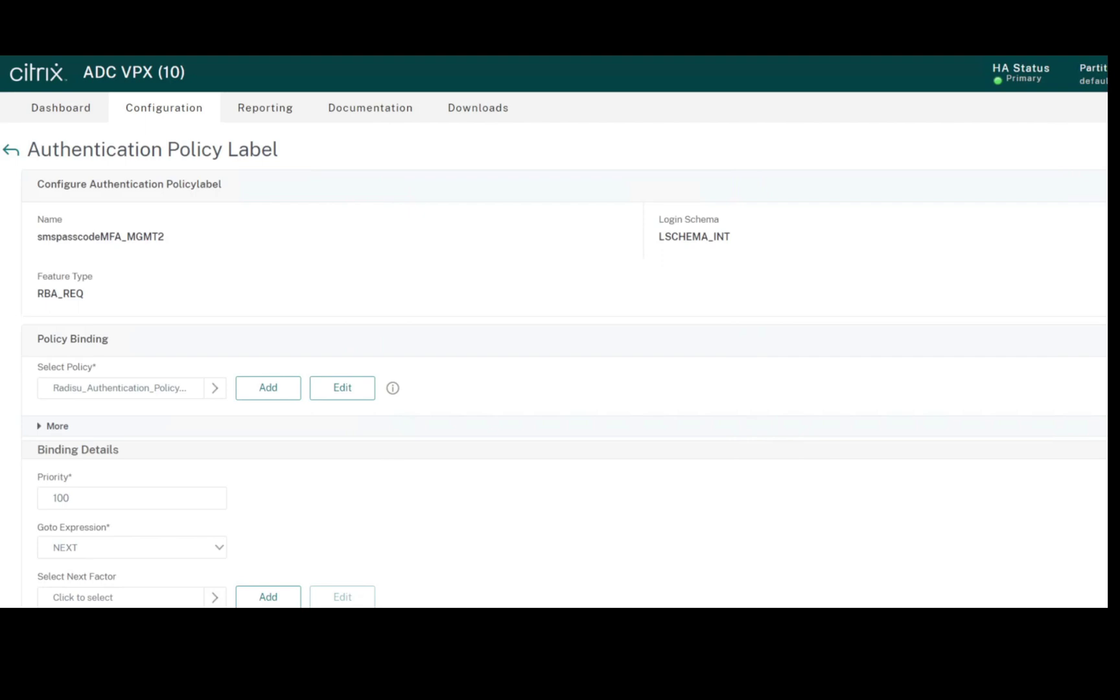
click(107, 615)
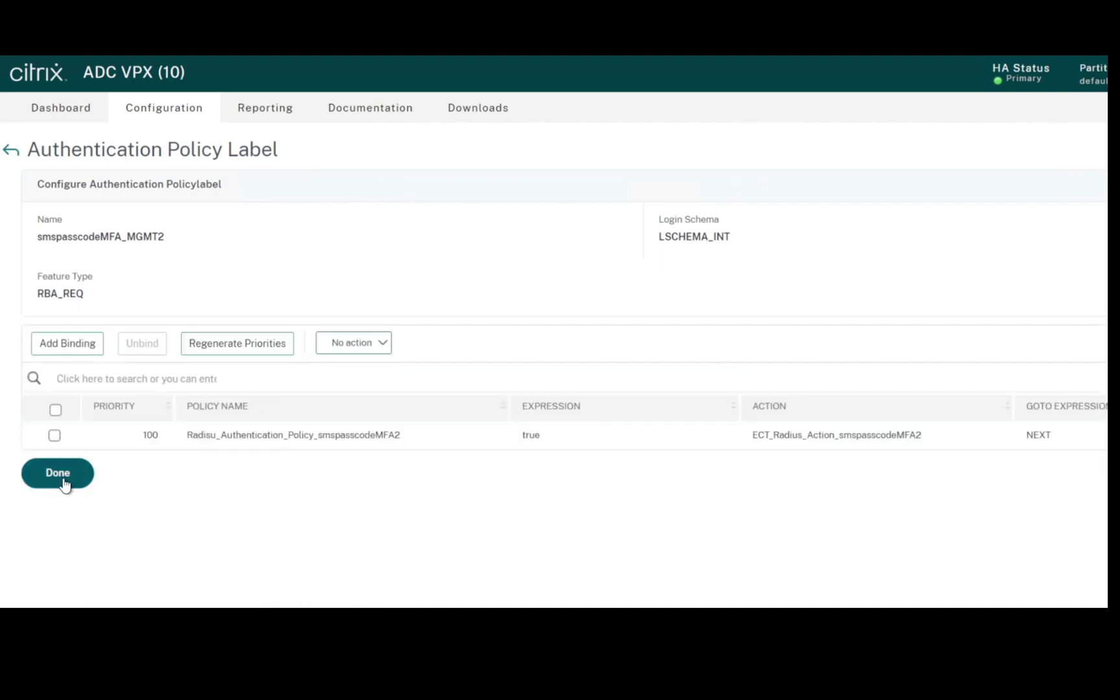
click(57, 473)
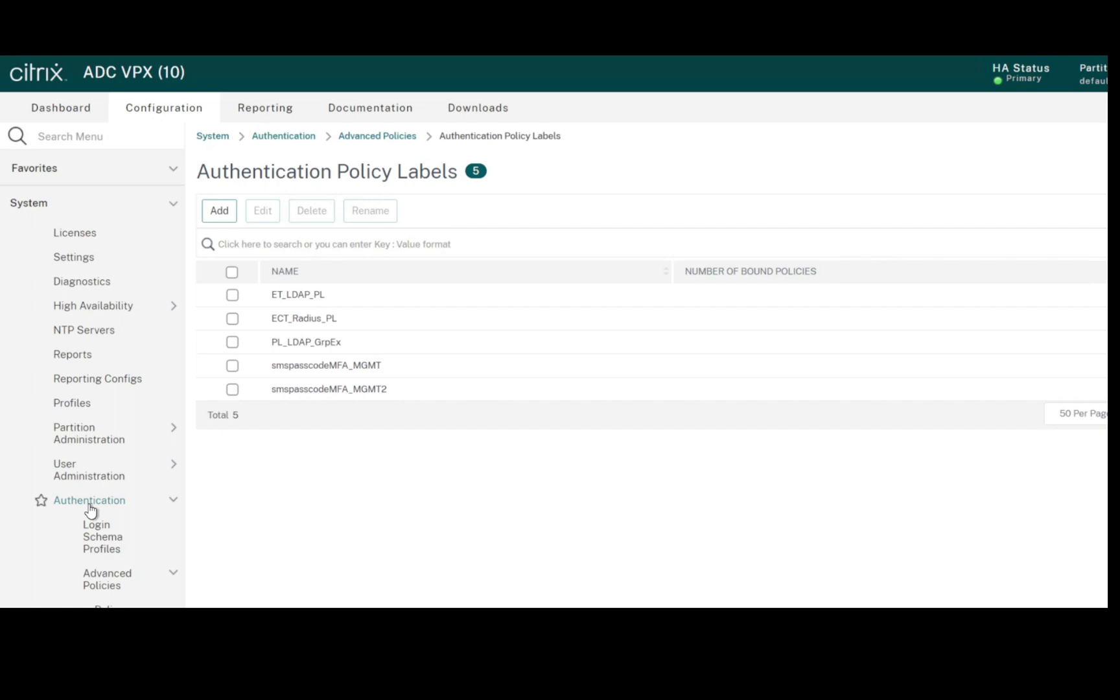
Open Global Bindings for authentication policies and select the ET_LDAP_Policy_SAM2 row.
click(91, 512)
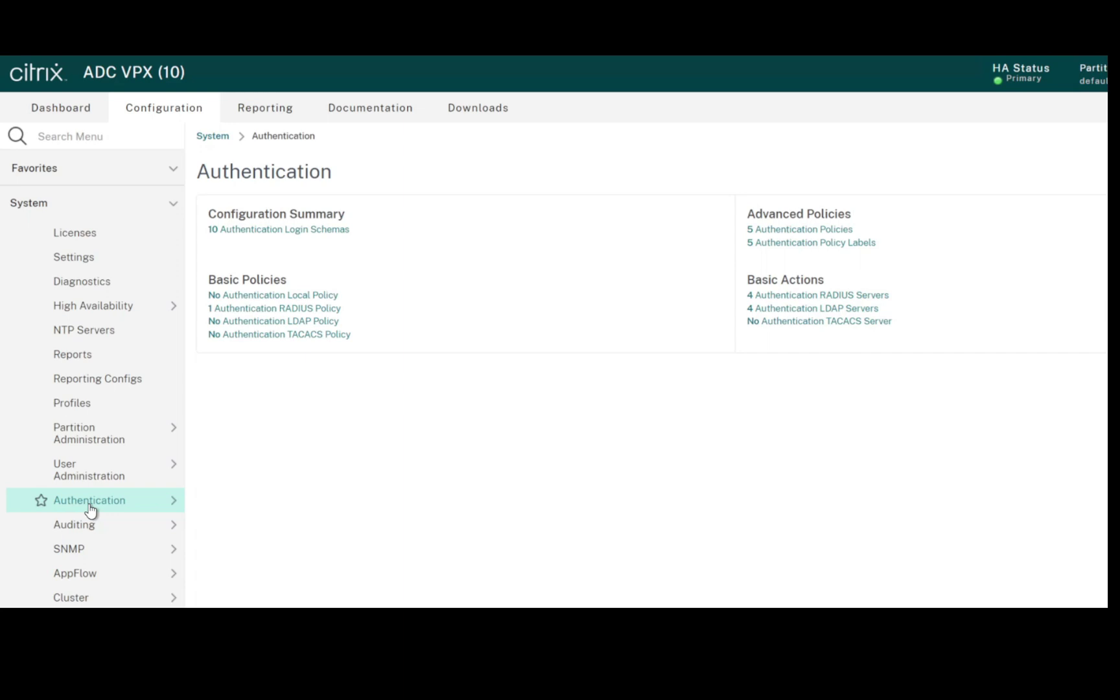
click(91, 511)
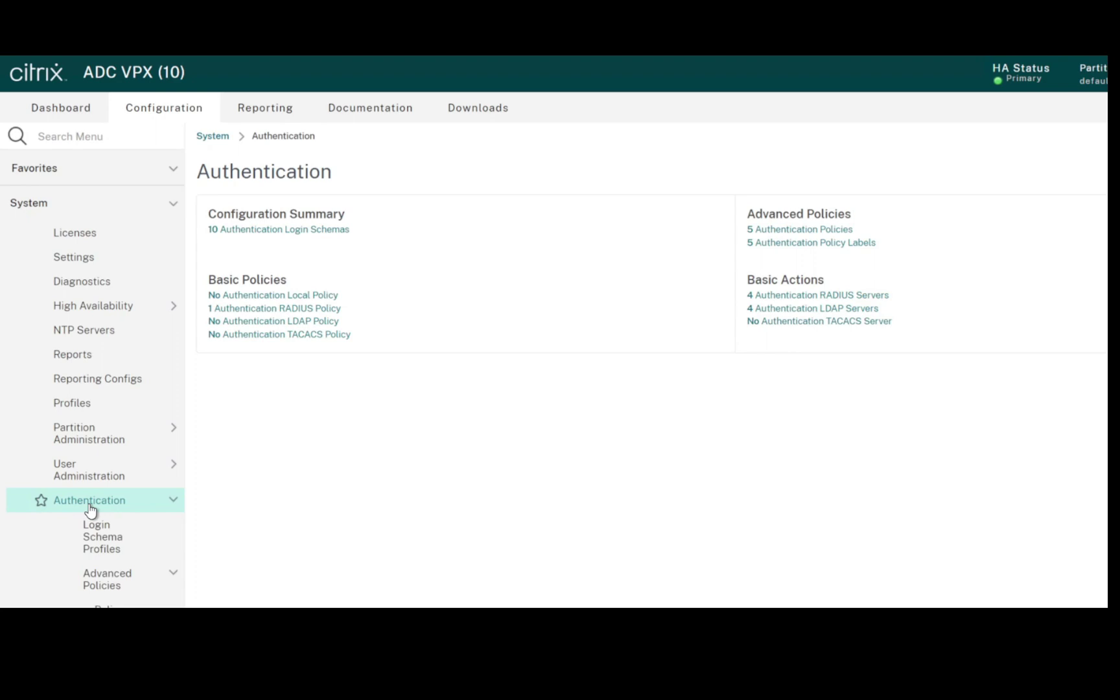
click(107, 606)
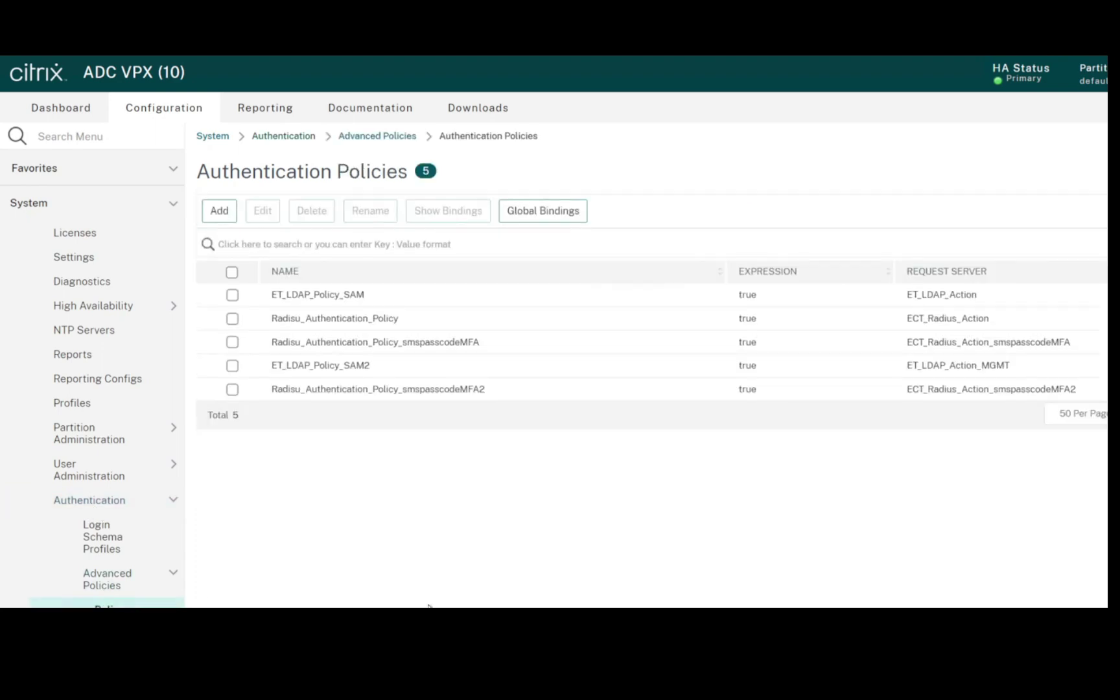
click(557, 214)
click(152, 288)
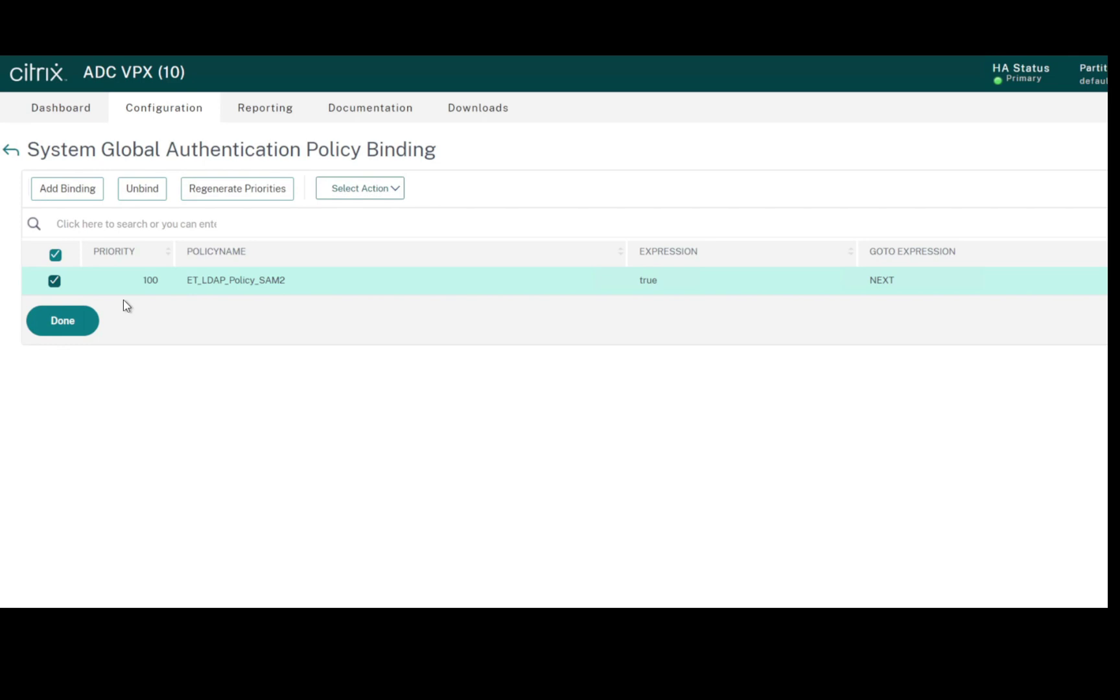
Set smspasscodeMFA_MGMT2 as the next factor on the ET_LDAP_Policy_SAM2 global binding.
click(357, 193)
click(359, 220)
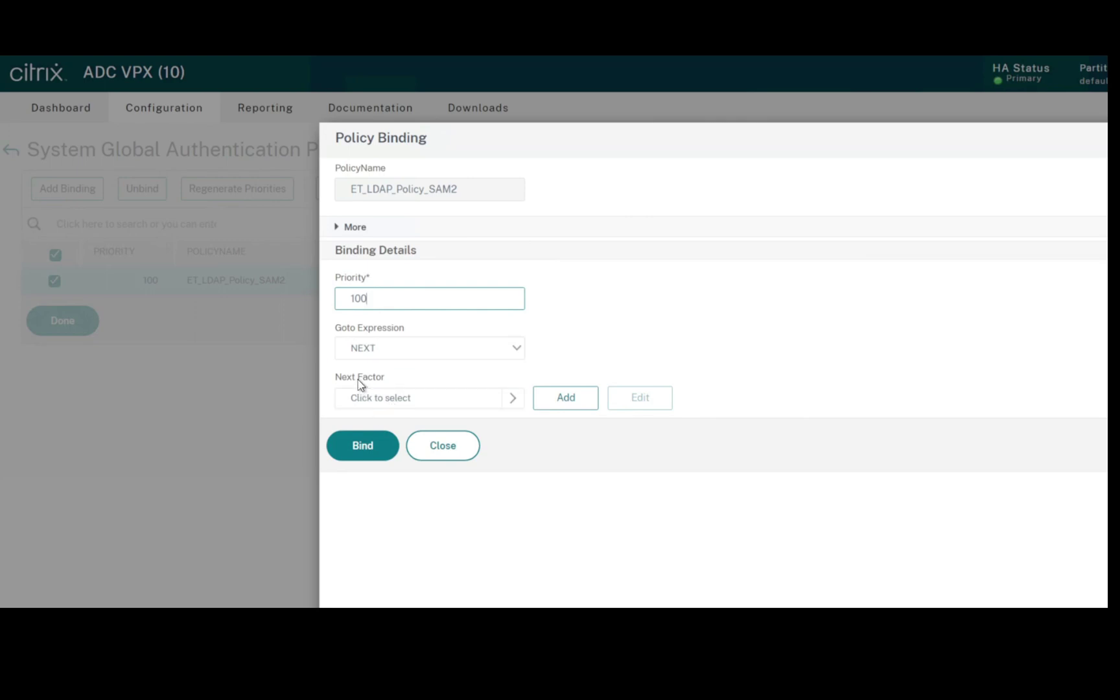
click(368, 399)
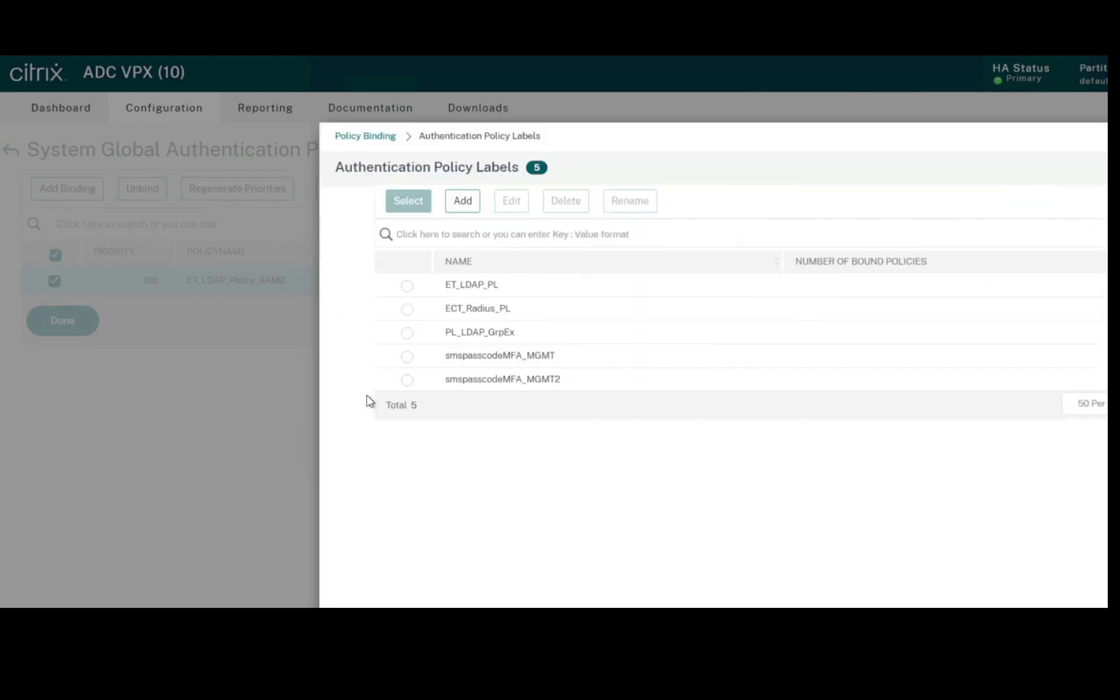
click(354, 382)
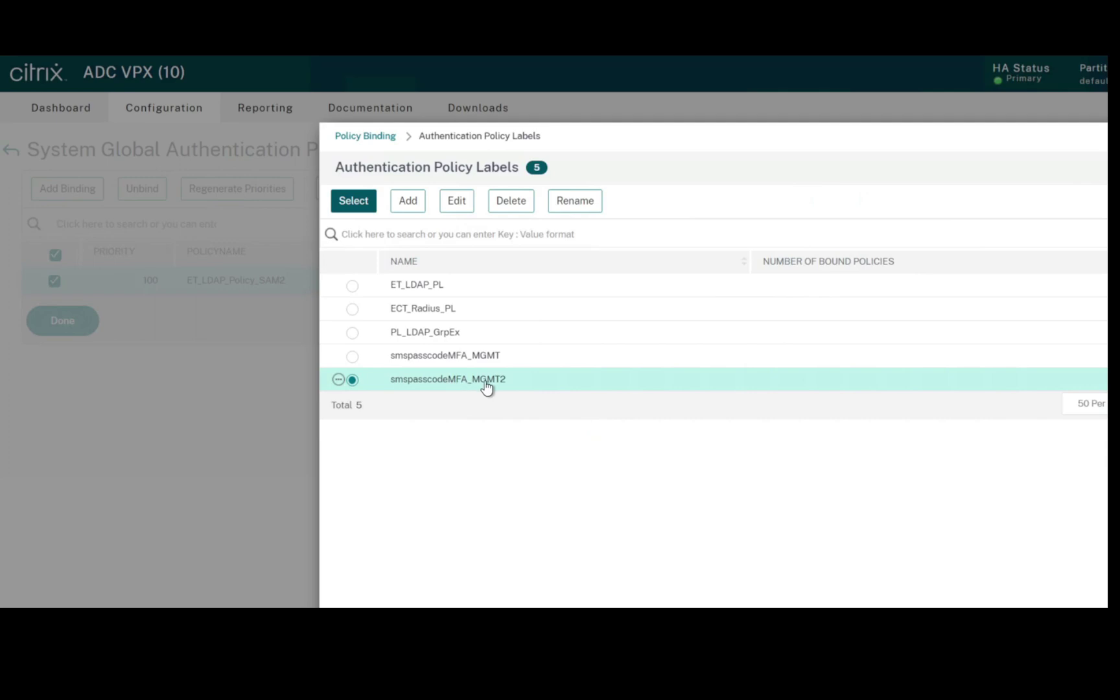
click(354, 201)
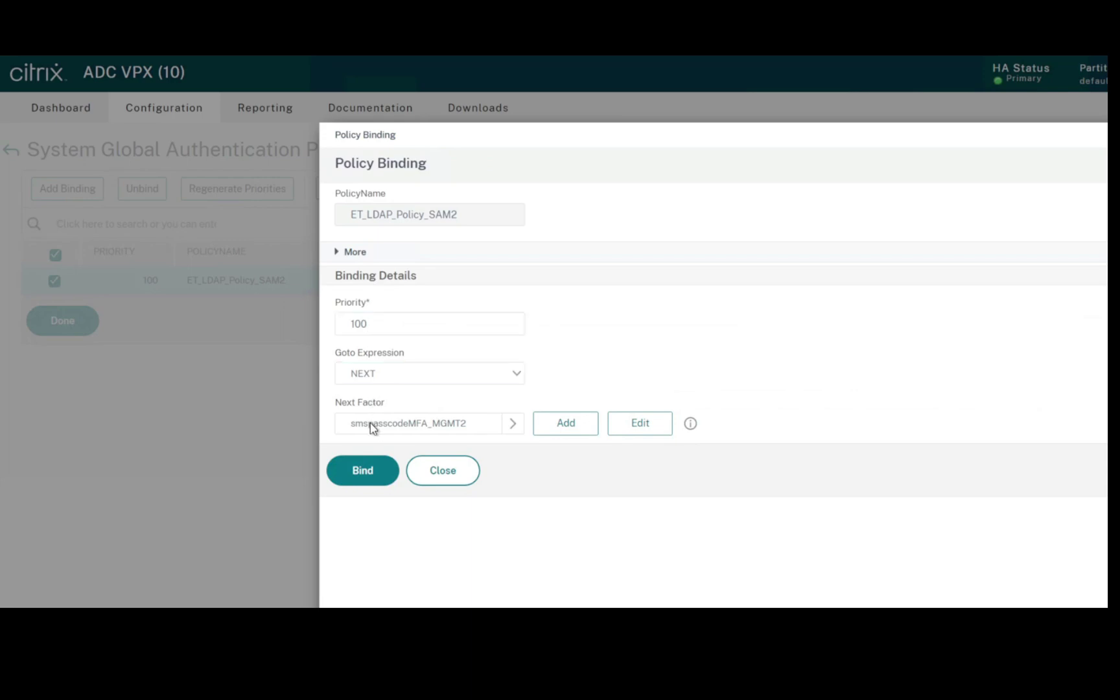
click(364, 471)
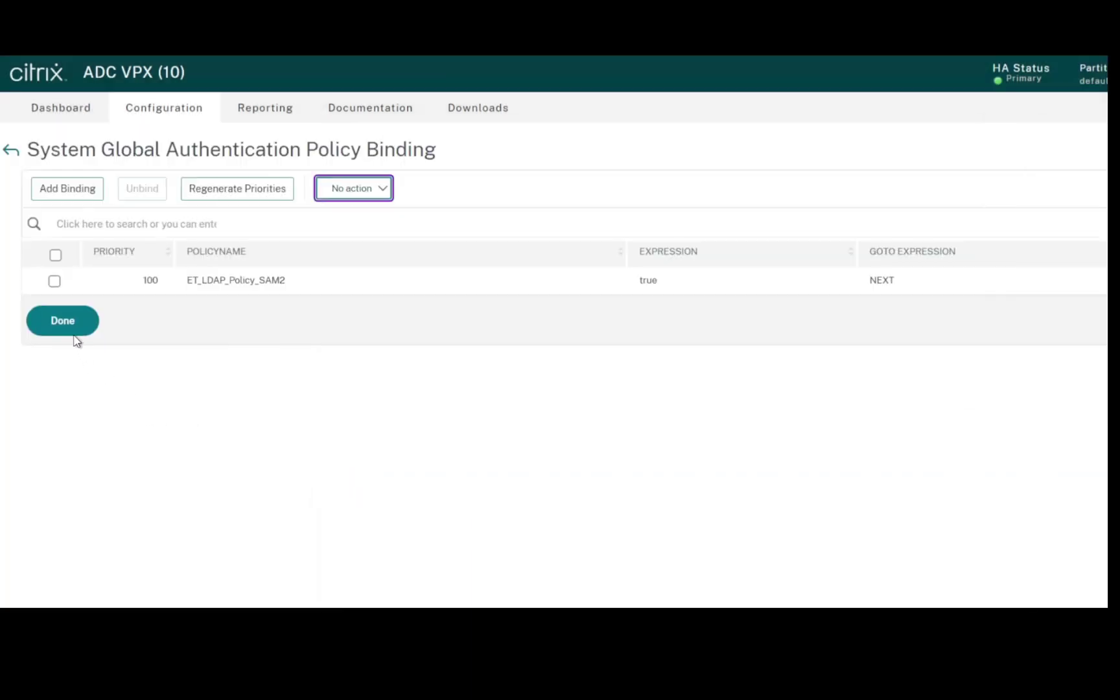
click(75, 330)
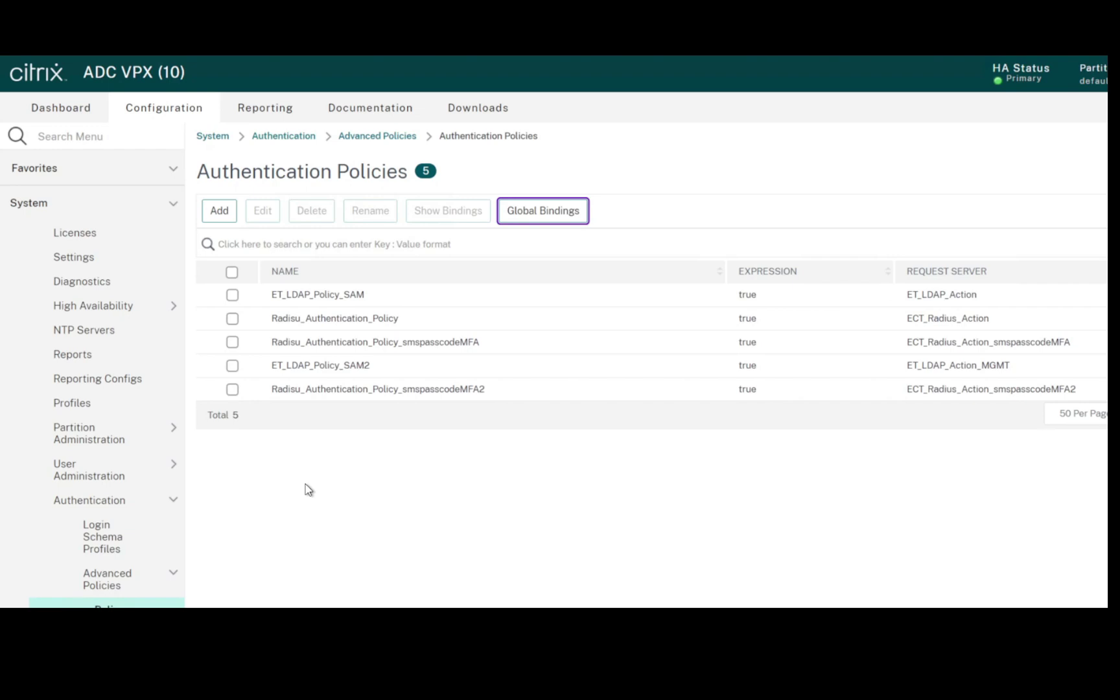
Go to System Information, then enter the LDAP user name on the login page.
click(133, 202)
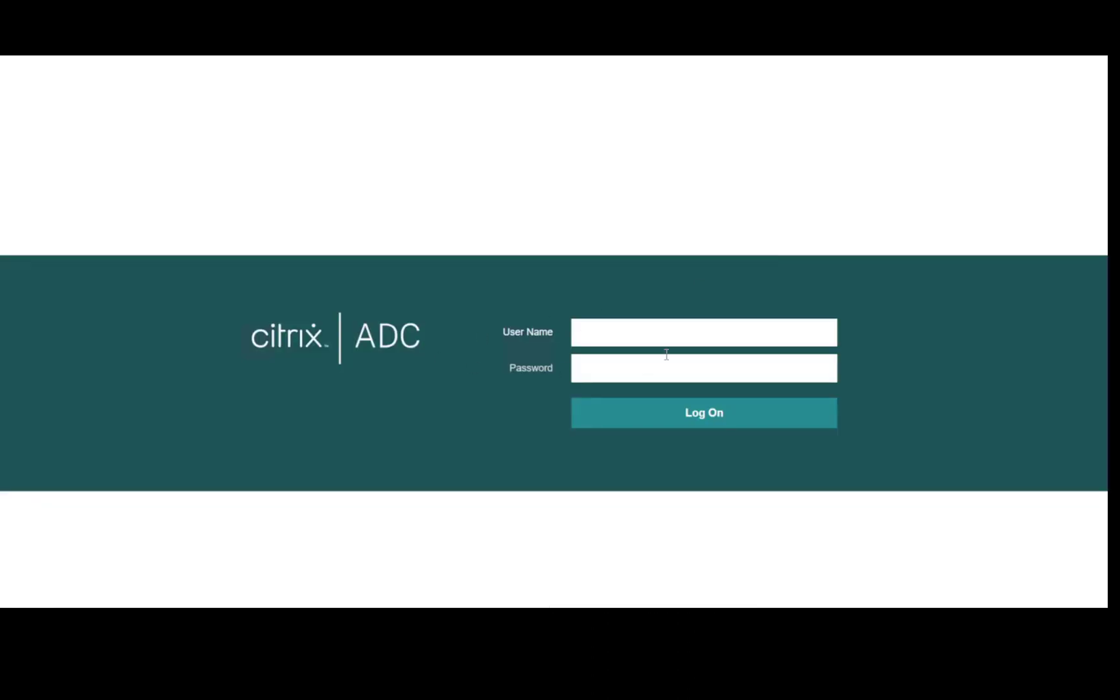
click(658, 336)
text(ect)
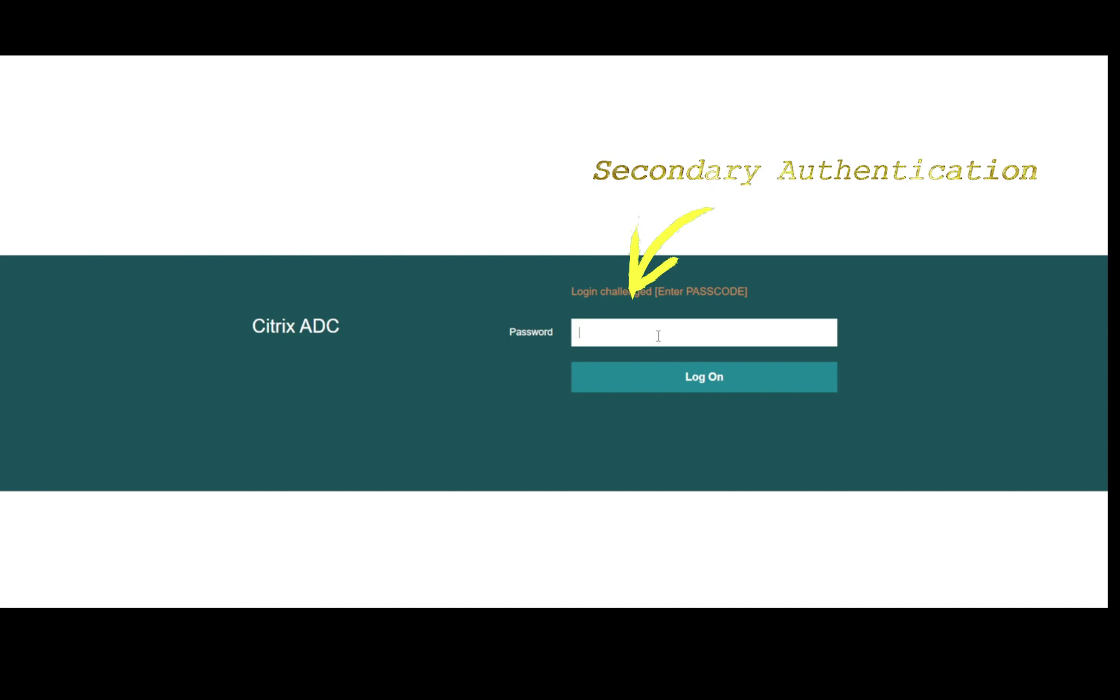
Enter the SMS passcode at the second-factor prompt and submit it.
key(Return)
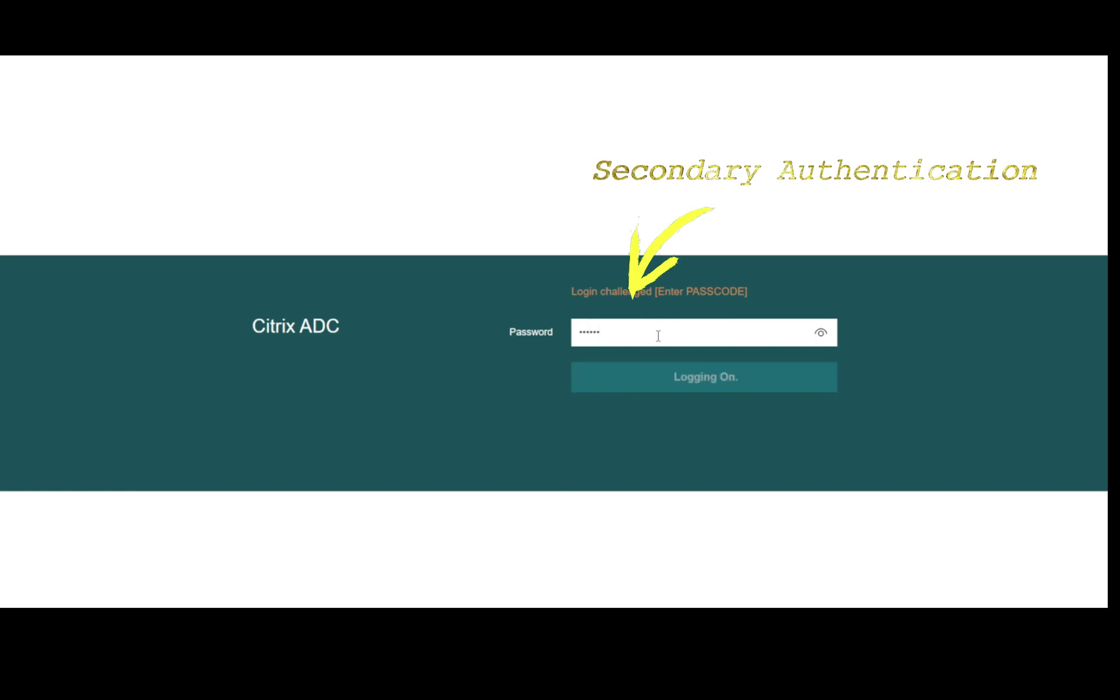